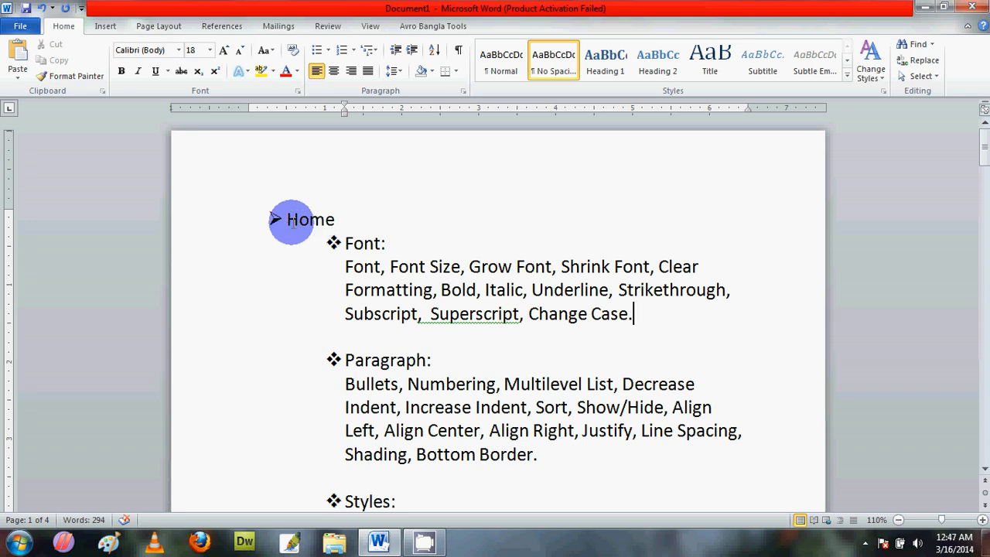
Step: Select the Home heading line and apply the Moderate margin preset to the document
{"action": "left_click", "coordinate": [161, 28]}
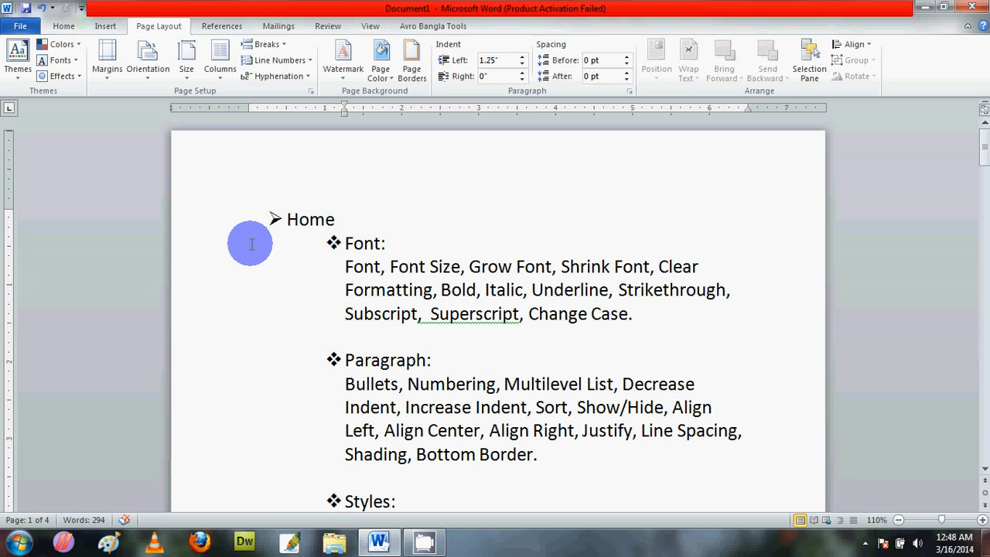
{"action": "left_click", "coordinate": [177, 140]}
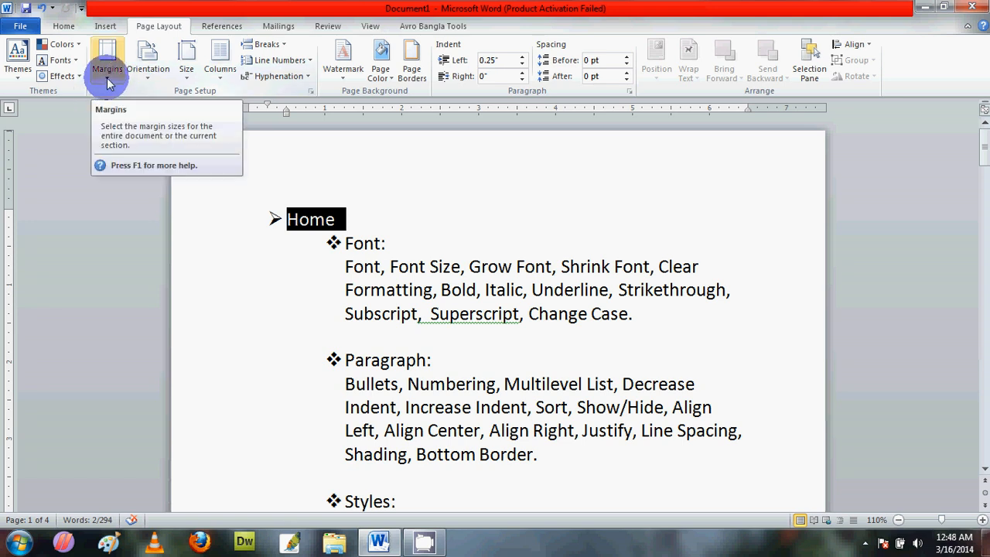
{"action": "left_click", "coordinate": [107, 70]}
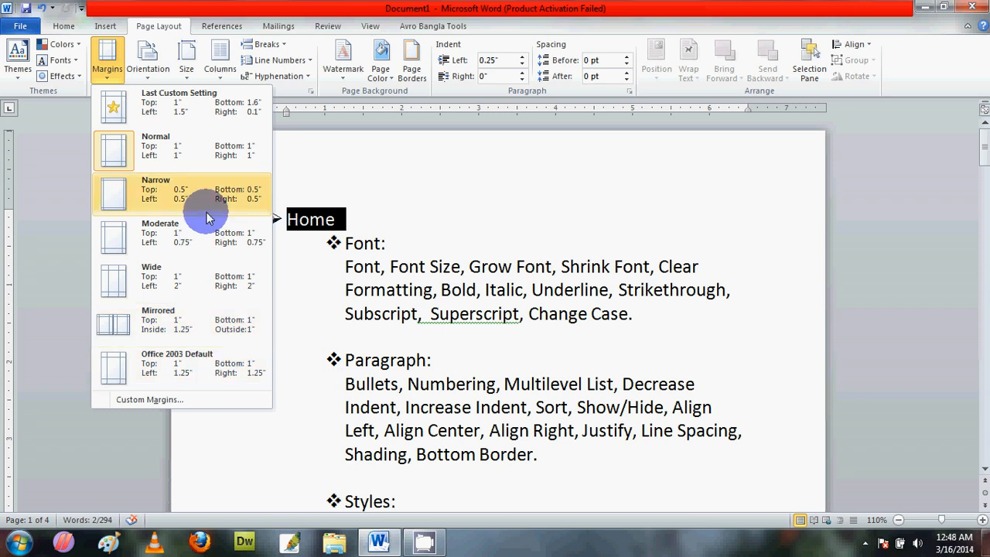
{"action": "left_click", "coordinate": [188, 248]}
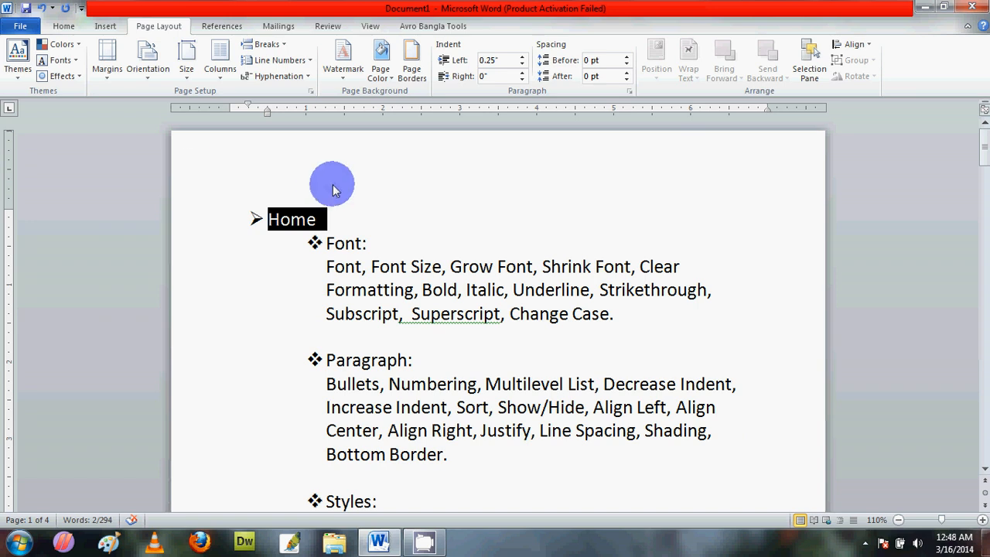
Step: Open the custom margin settings and clear the left margin value
{"action": "left_click", "coordinate": [107, 78]}
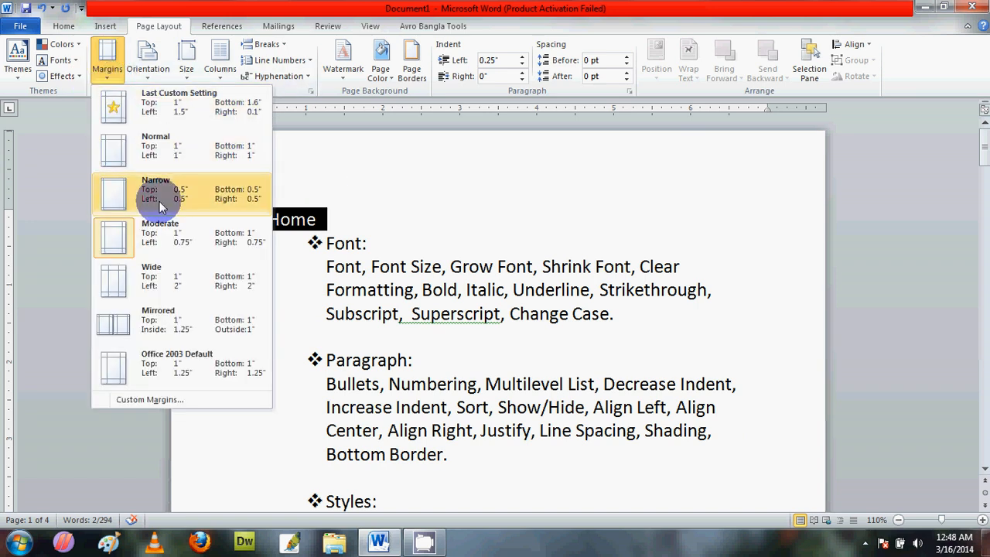
{"action": "left_click", "coordinate": [173, 400]}
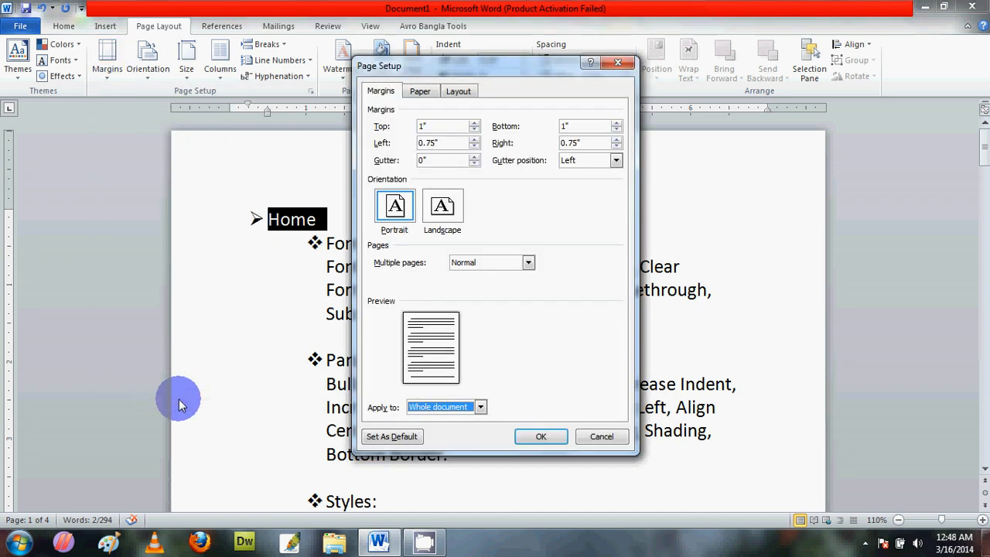
{"action": "left_click", "coordinate": [474, 147]}
{"action": "left_click", "coordinate": [474, 147]}
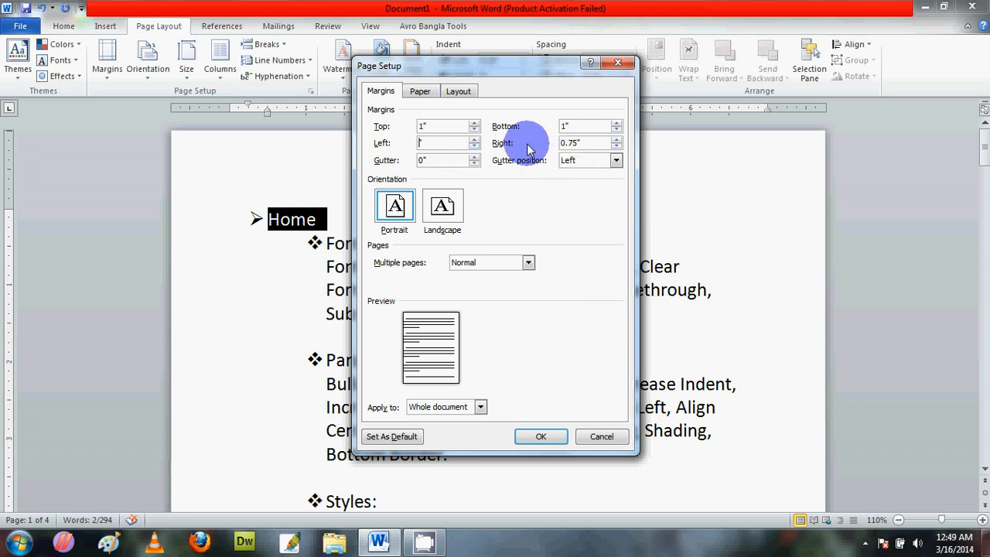
Step: Try the Landscape orientation in the page setup and return it to Portrait
{"action": "left_click", "coordinate": [454, 200]}
{"action": "left_click", "coordinate": [395, 206]}
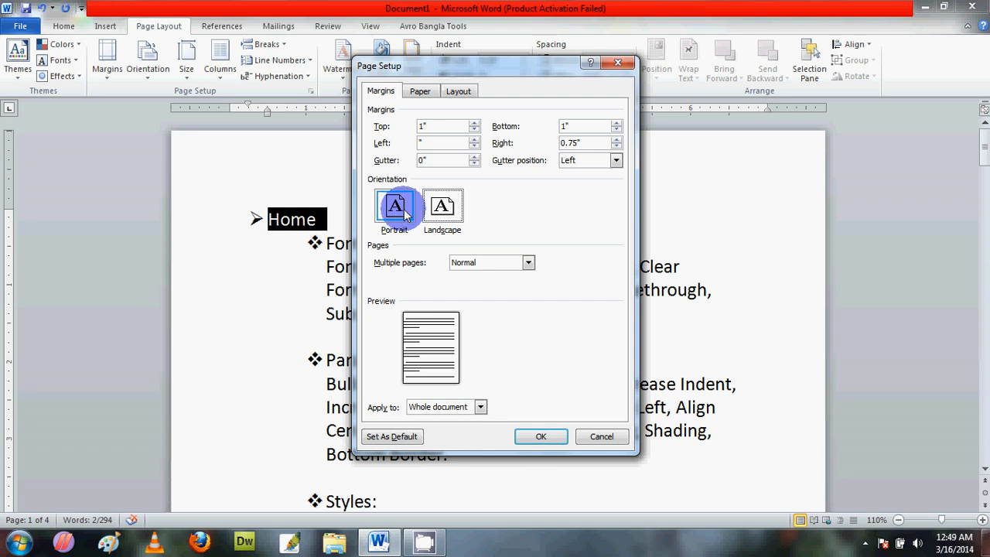
{"action": "left_click", "coordinate": [443, 206]}
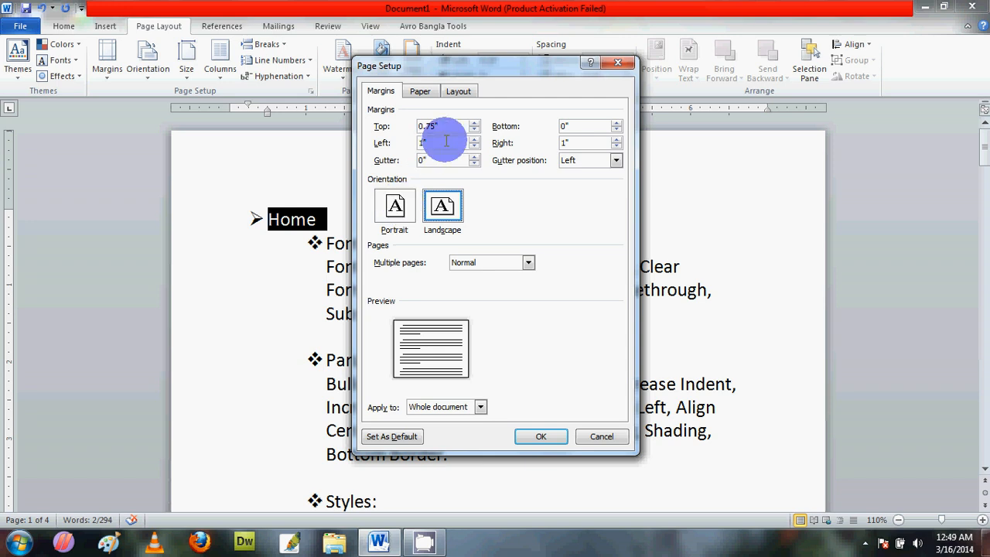
{"action": "left_click", "coordinate": [399, 207]}
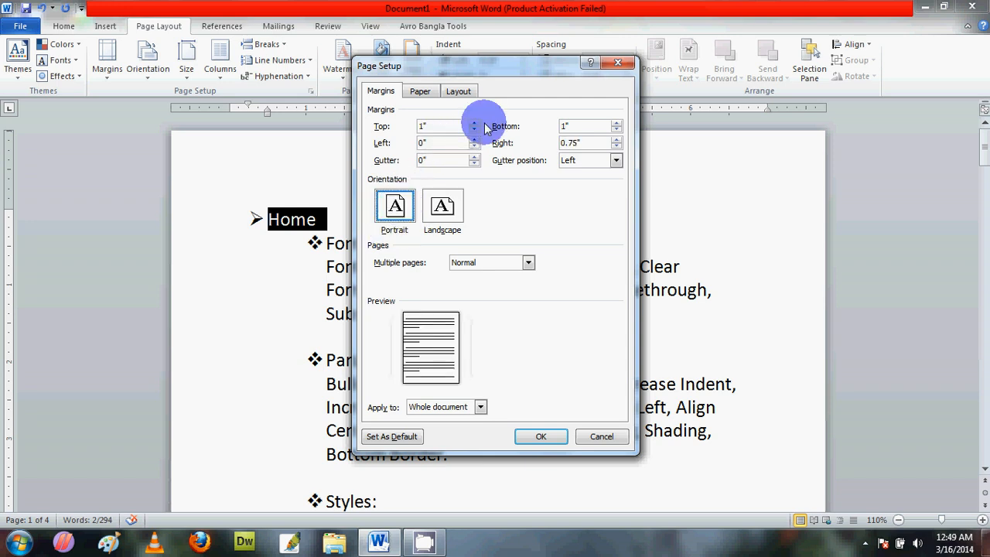
Step: Set the left and right page margins to 1" and apply them to the whole document
{"action": "left_click", "coordinate": [474, 140]}
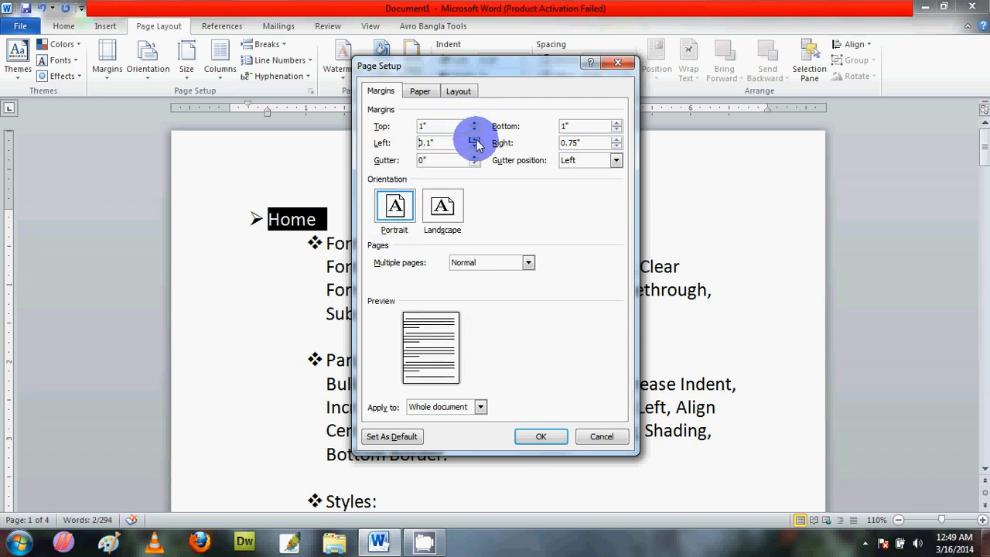
{"action": "left_click", "coordinate": [418, 146]}
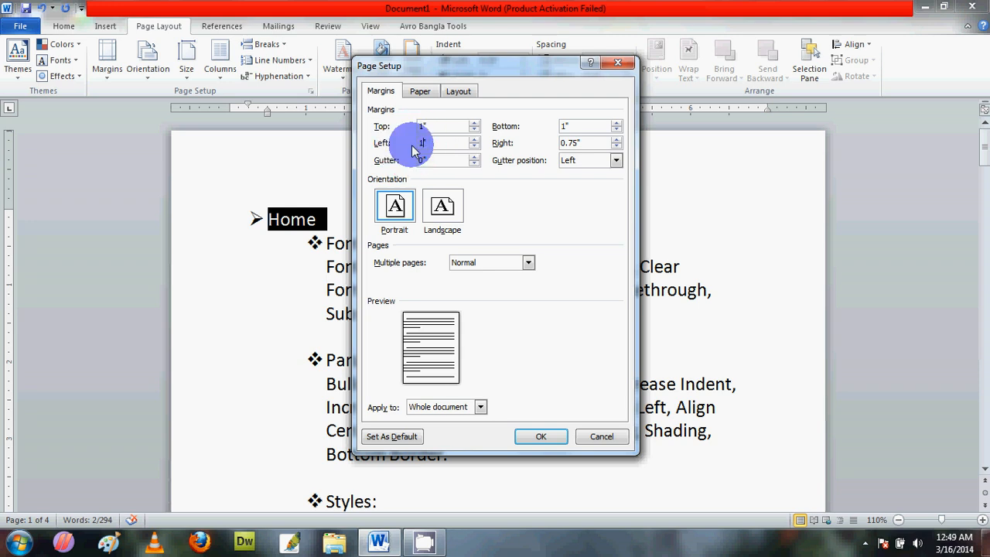
{"action": "left_click", "coordinate": [562, 145]}
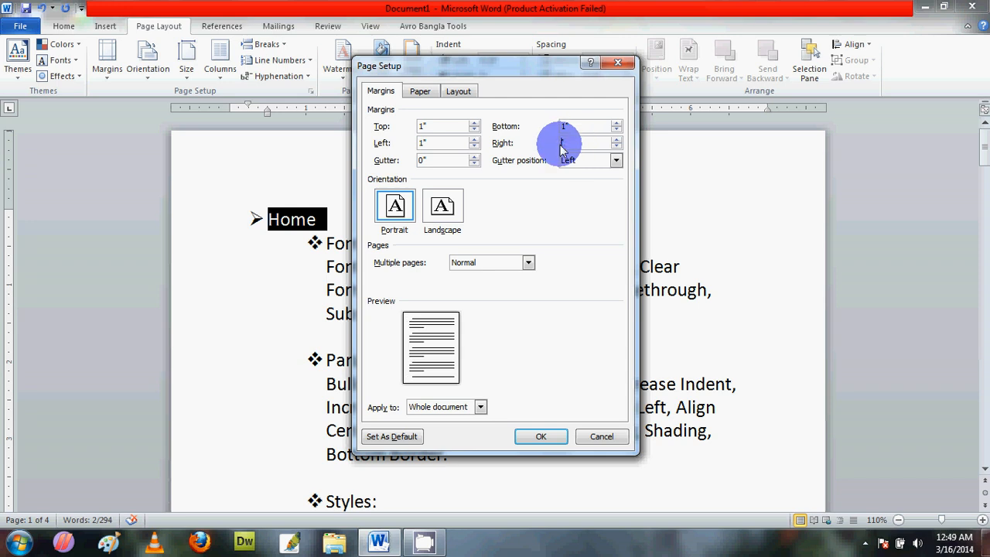
{"action": "left_click", "coordinate": [541, 436]}
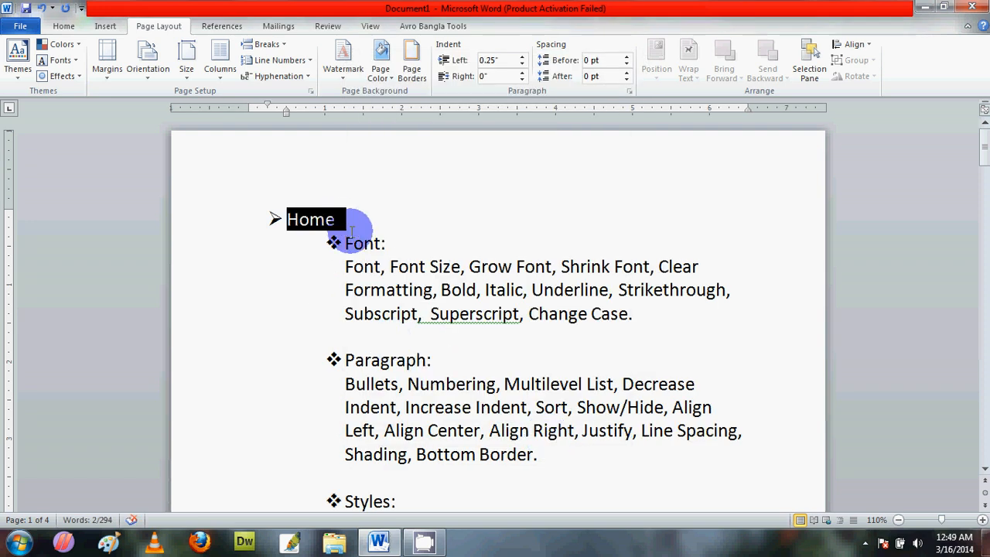
Step: Set the top, bottom, left and right margins of the whole document to 2"
{"action": "left_click", "coordinate": [147, 72]}
{"action": "left_click", "coordinate": [106, 62]}
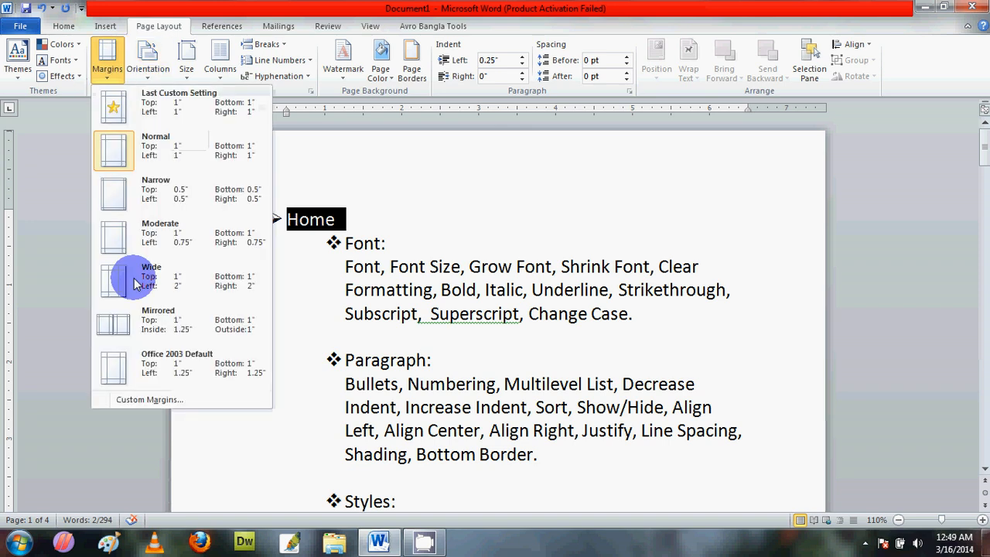
{"action": "left_click", "coordinate": [147, 398]}
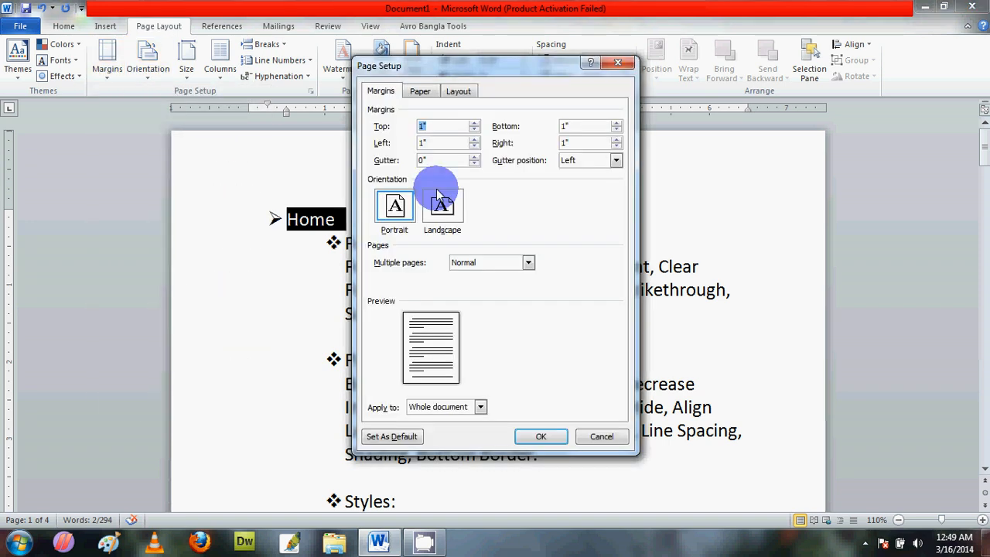
{"action": "left_click", "coordinate": [423, 126]}
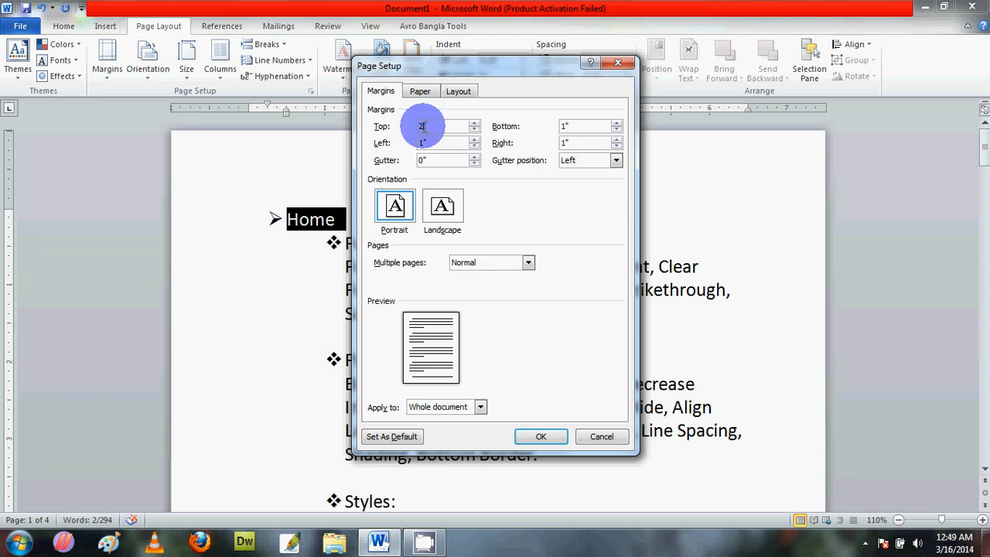
{"action": "key", "text": "Tab"}
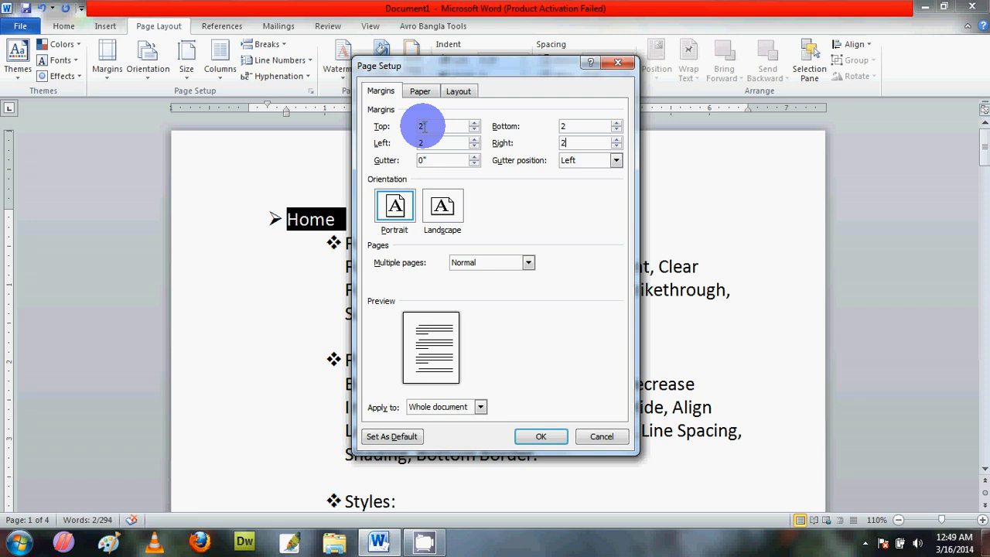
{"action": "key", "text": "Return"}
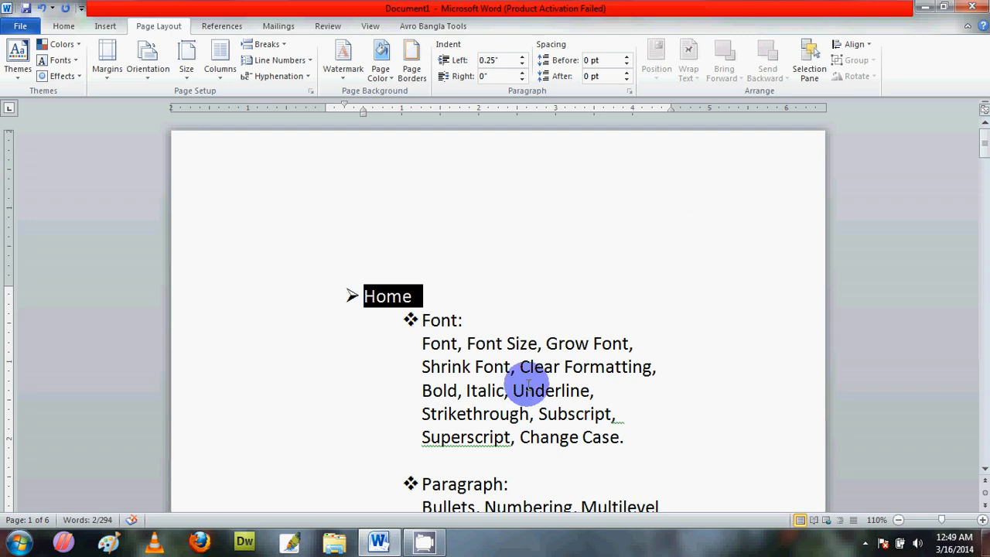
Step: Enter 0 for all four custom margins, accept the correction to 0.33" top and left and 0.25" bottom and right, and apply them
{"action": "left_click_drag", "start_coordinate": [983, 154], "coordinate": [986, 189]}
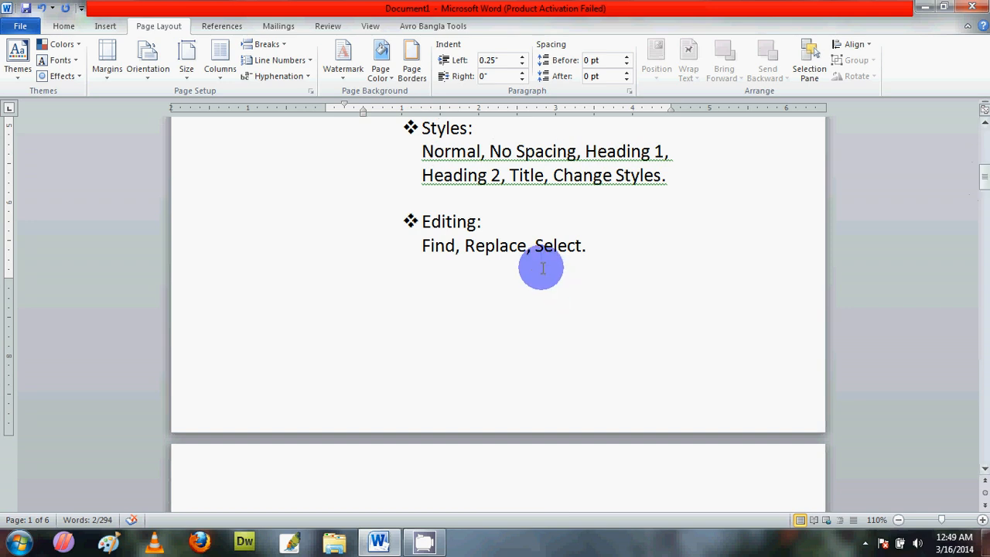
{"action": "left_click", "coordinate": [987, 177]}
{"action": "left_click_drag", "start_coordinate": [987, 177], "coordinate": [984, 108]}
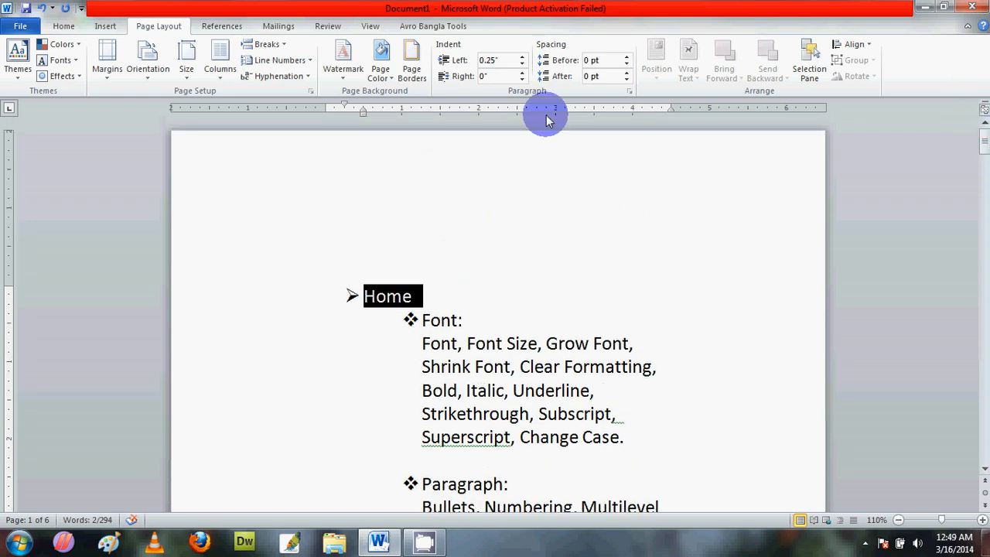
{"action": "left_click", "coordinate": [150, 77]}
{"action": "left_click", "coordinate": [110, 77]}
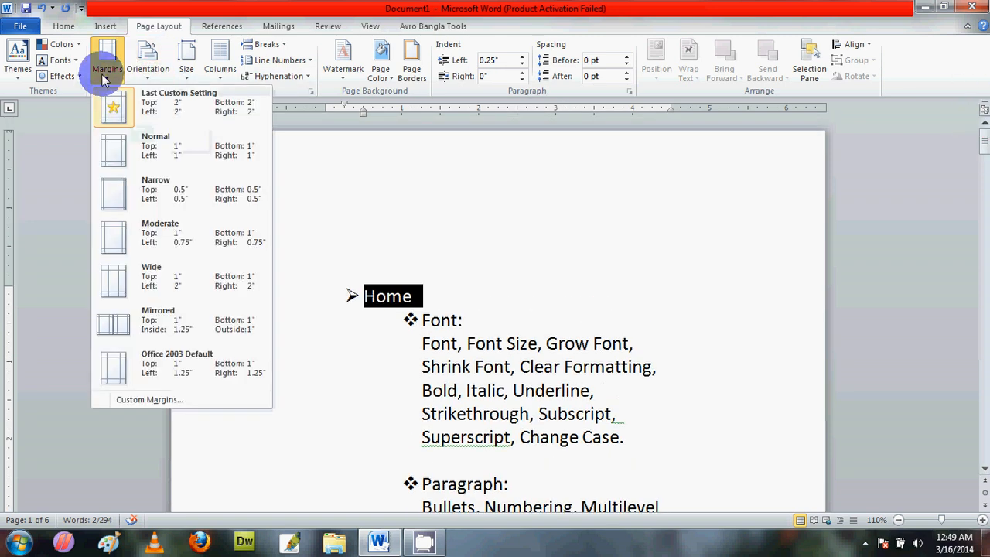
{"action": "left_click", "coordinate": [148, 399]}
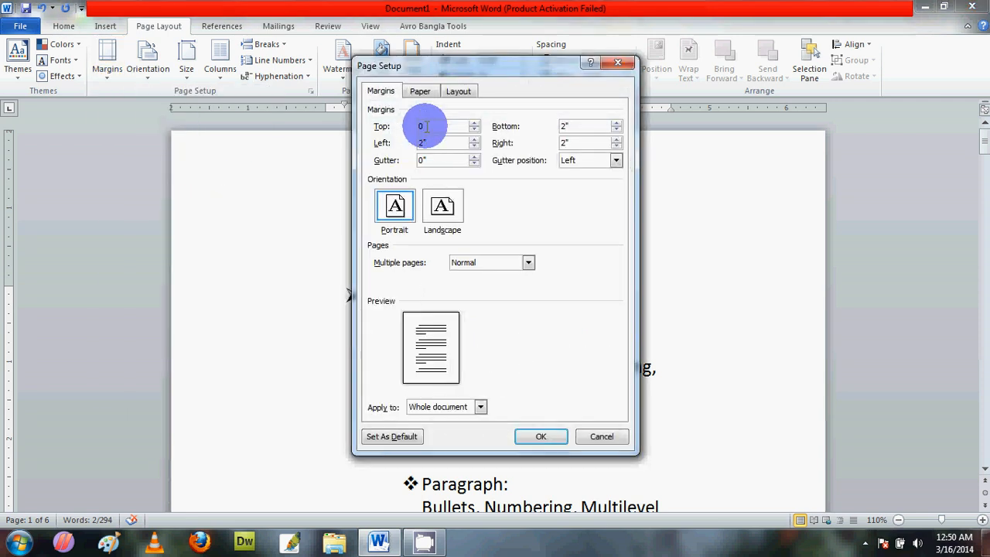
{"action": "key", "text": "Tab"}
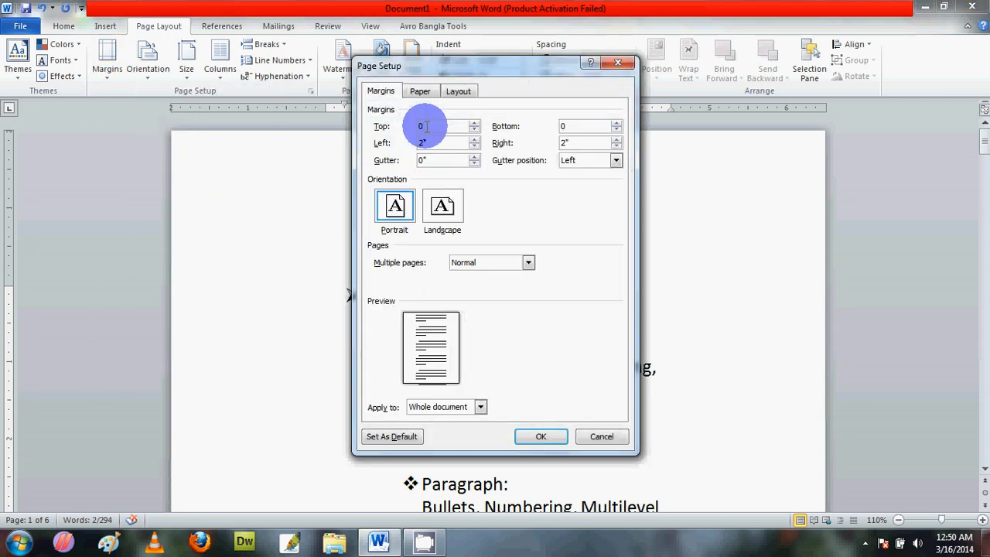
{"action": "key", "text": "Tab"}
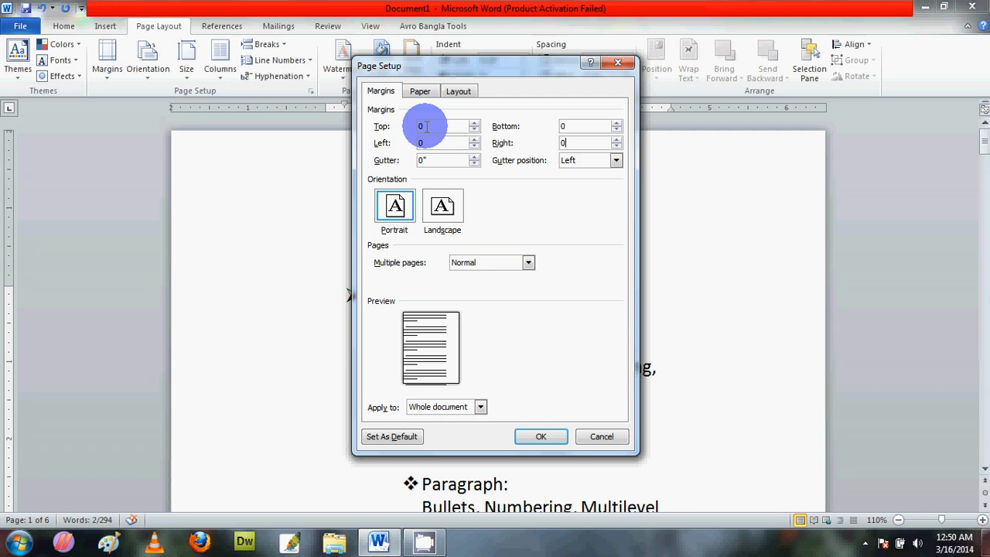
{"action": "key", "text": "Return"}
{"action": "left_click", "coordinate": [468, 319]}
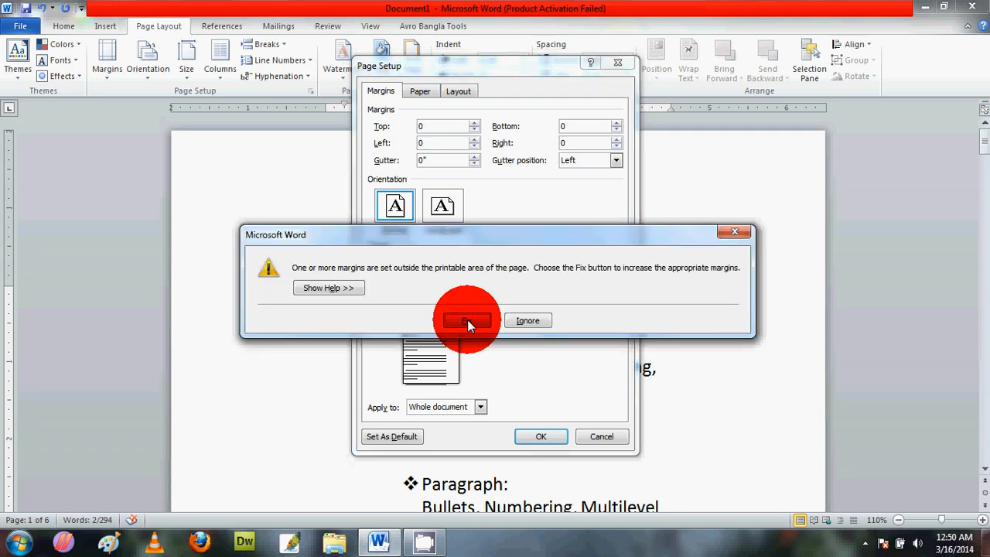
{"action": "left_click", "coordinate": [541, 436]}
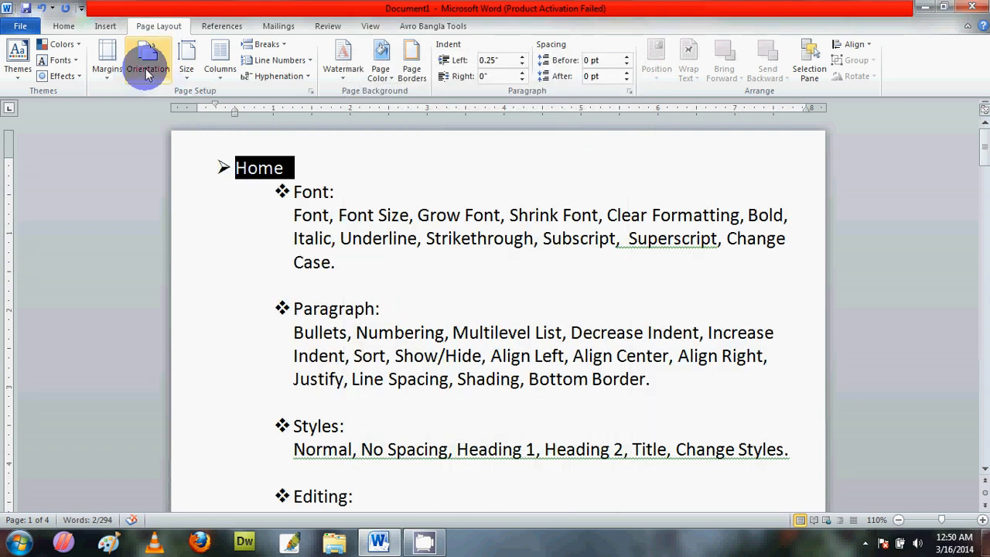
Step: Switch the document's page orientation to Landscape
{"action": "left_click", "coordinate": [344, 284]}
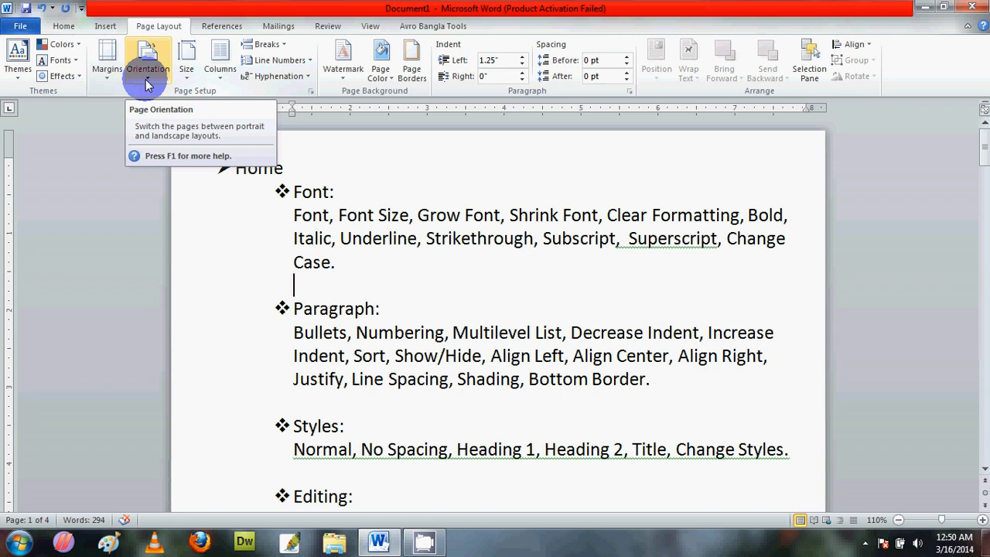
{"action": "left_click", "coordinate": [147, 77]}
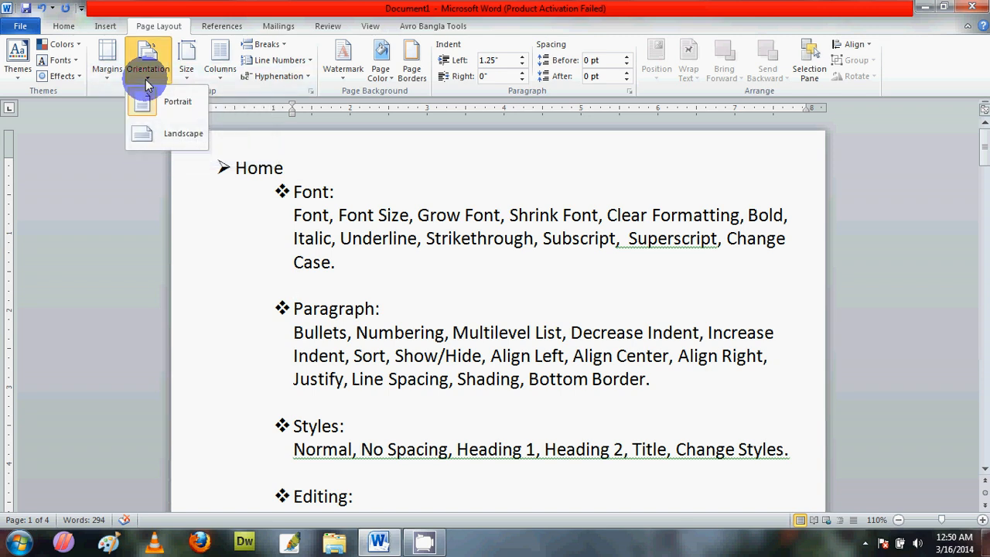
{"action": "left_click", "coordinate": [170, 135]}
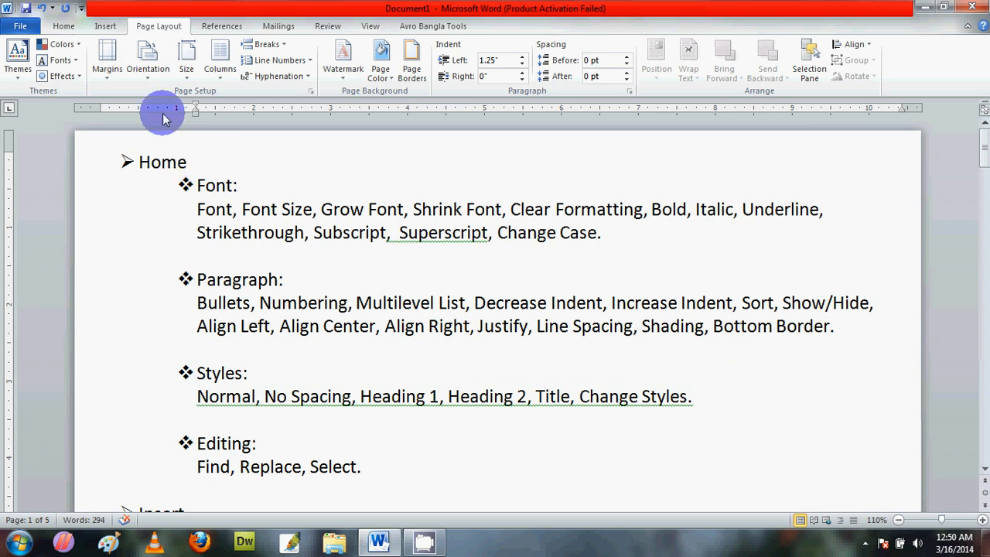
Step: Change the document's paper size to Legal, 8.5" x 14"
{"action": "left_click", "coordinate": [150, 83]}
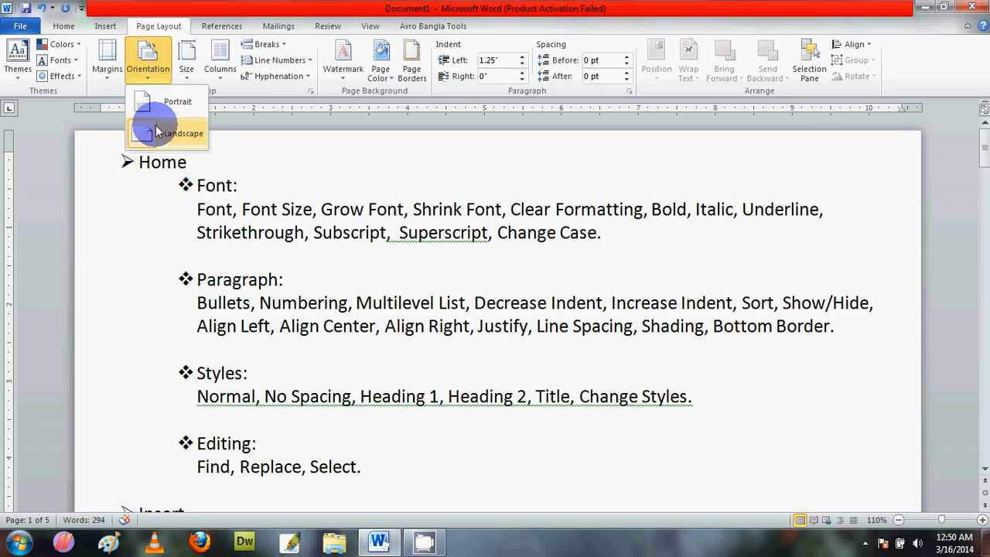
{"action": "left_click", "coordinate": [189, 83]}
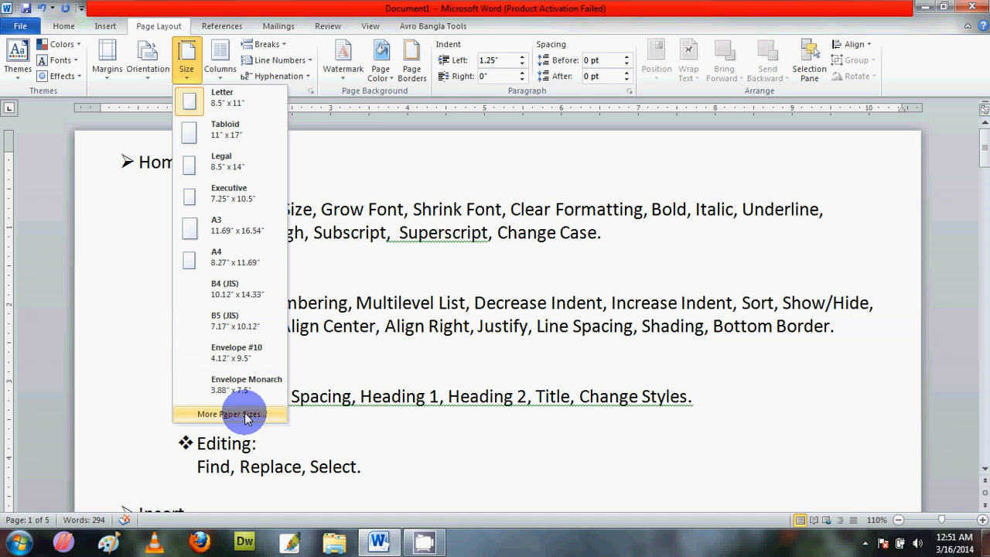
{"action": "left_click", "coordinate": [236, 174]}
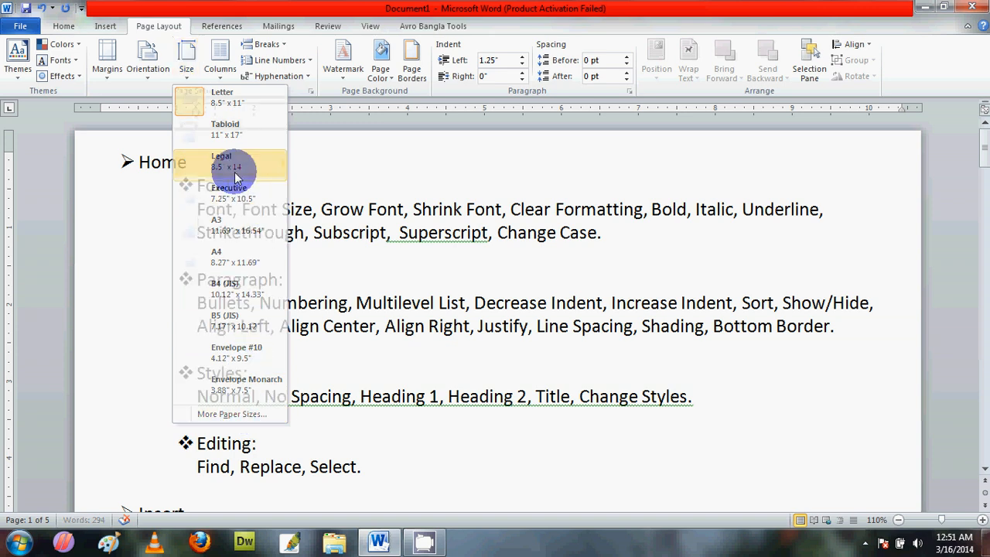
{"action": "left_click", "coordinate": [432, 228]}
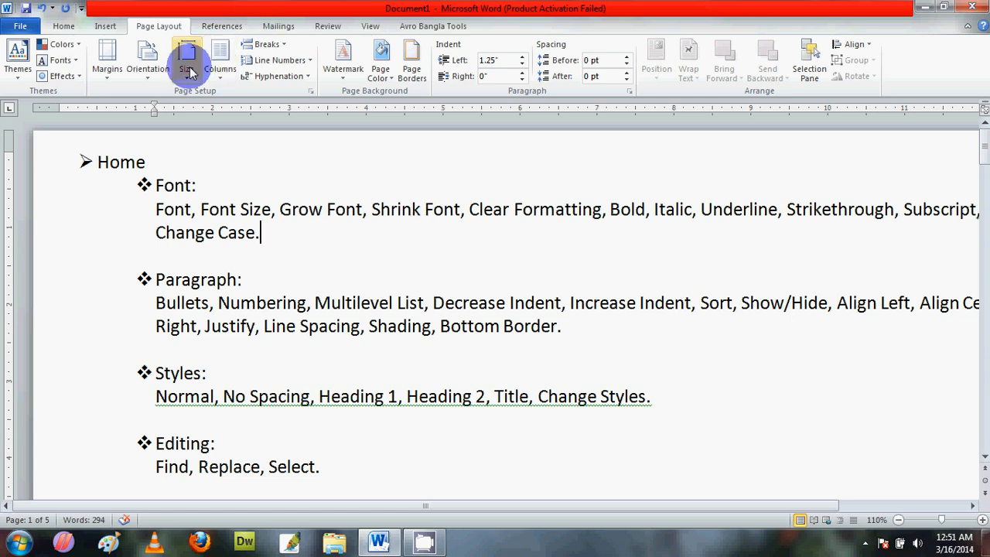
Step: Switch the document's page orientation to Portrait and change the paper size to Letter, 8.5" x 11"
{"action": "left_click", "coordinate": [150, 74]}
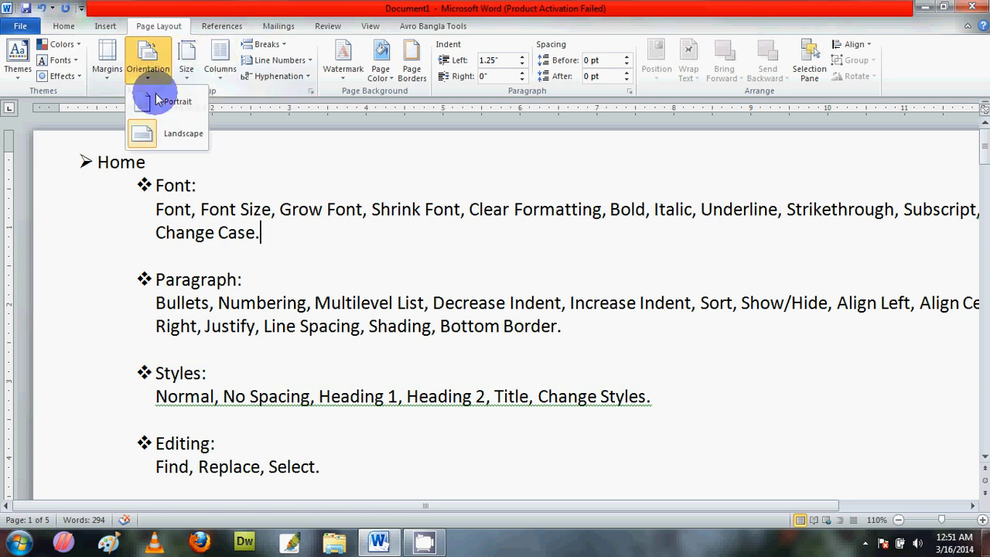
{"action": "left_click", "coordinate": [162, 104]}
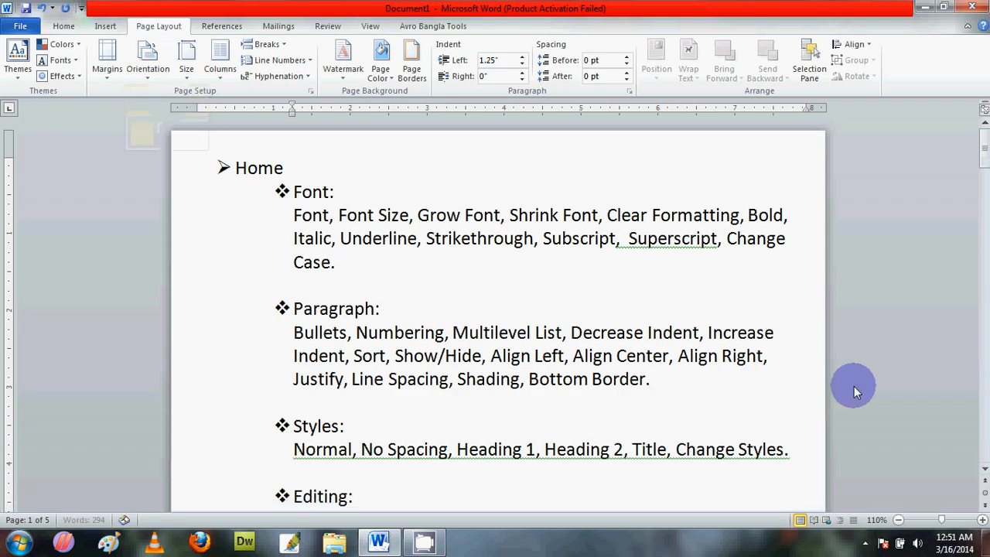
{"action": "left_click", "coordinate": [900, 520]}
{"action": "left_click", "coordinate": [899, 520]}
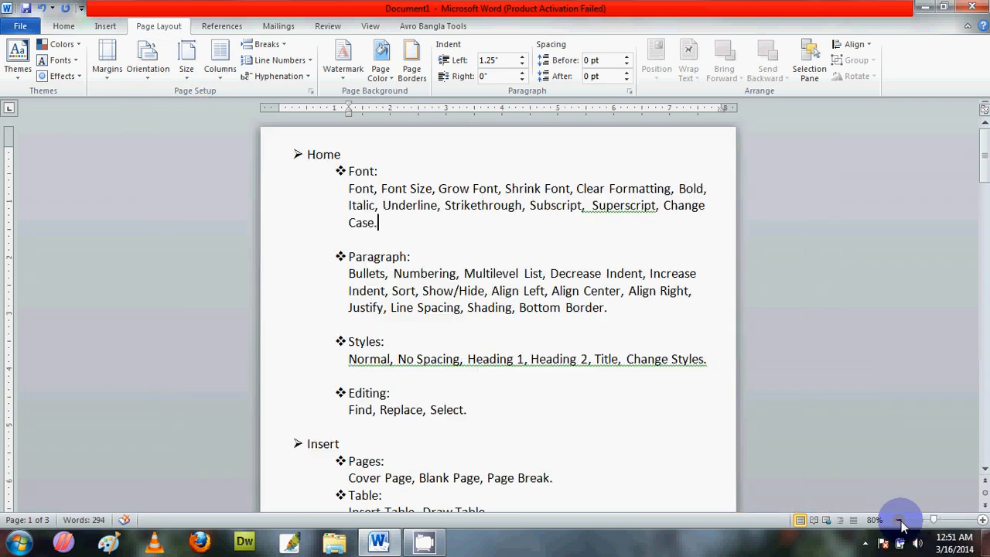
{"action": "left_click", "coordinate": [900, 519]}
{"action": "left_click", "coordinate": [900, 520]}
{"action": "left_click_drag", "start_coordinate": [983, 188], "coordinate": [982, 232]}
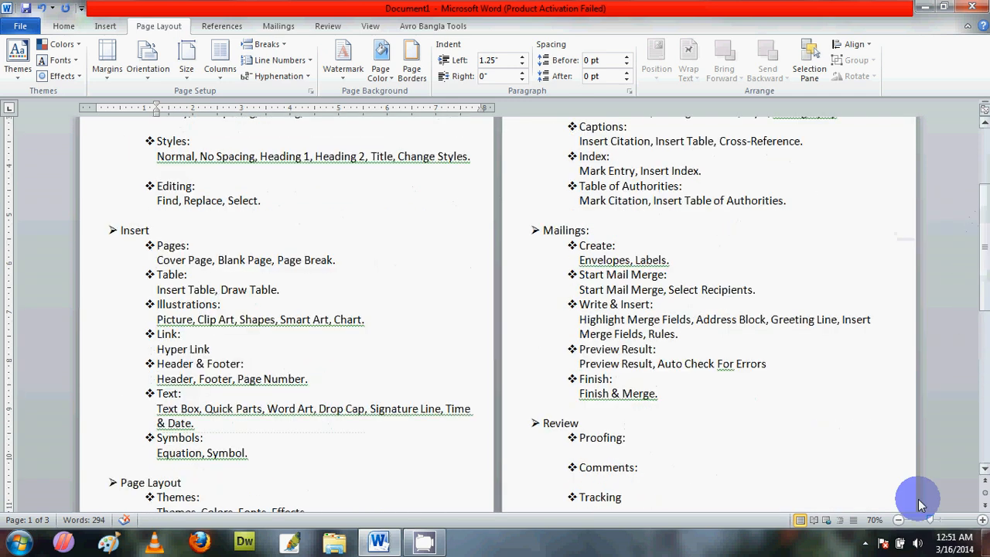
{"action": "left_click", "coordinate": [898, 519]}
{"action": "left_click", "coordinate": [898, 519]}
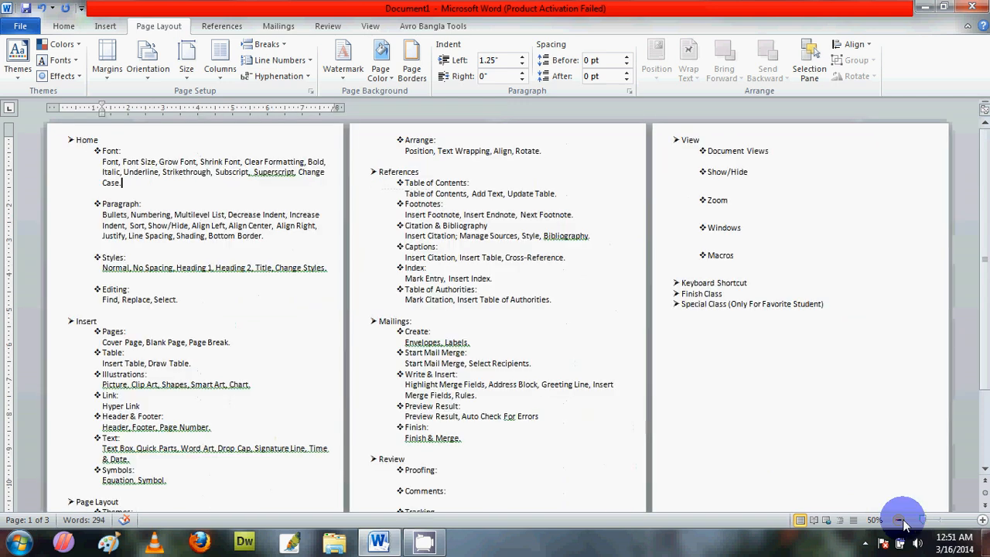
{"action": "left_click", "coordinate": [186, 68]}
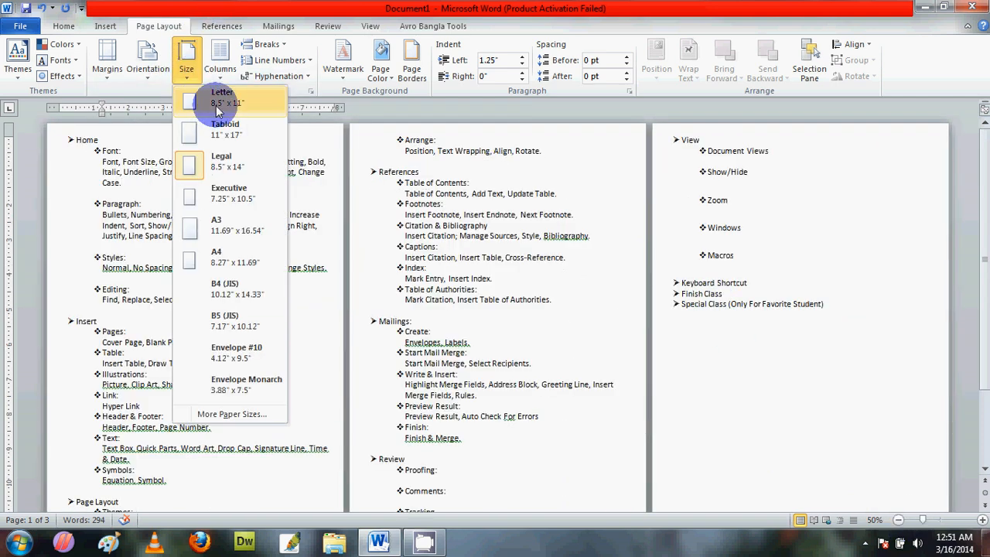
{"action": "left_click", "coordinate": [217, 104]}
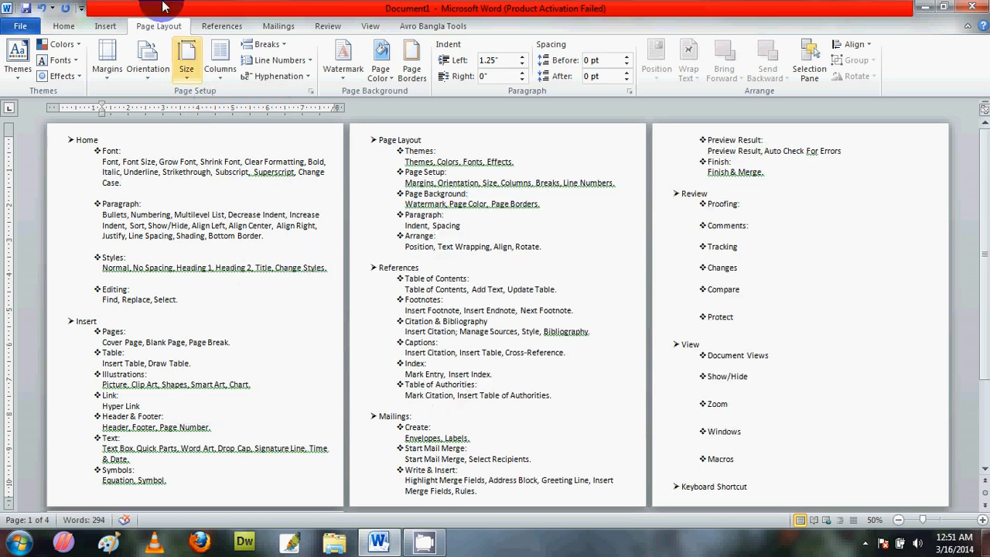
Step: Set a custom paper size of 20" wide by 20" high for the whole document, letting Word fix the margins outside the printable area
{"action": "left_click", "coordinate": [186, 73]}
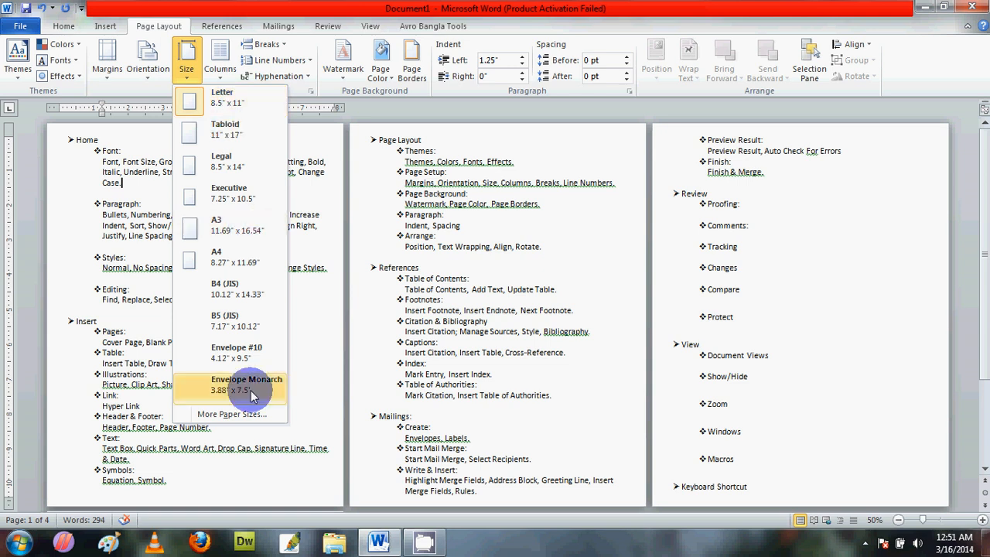
{"action": "left_click", "coordinate": [232, 415]}
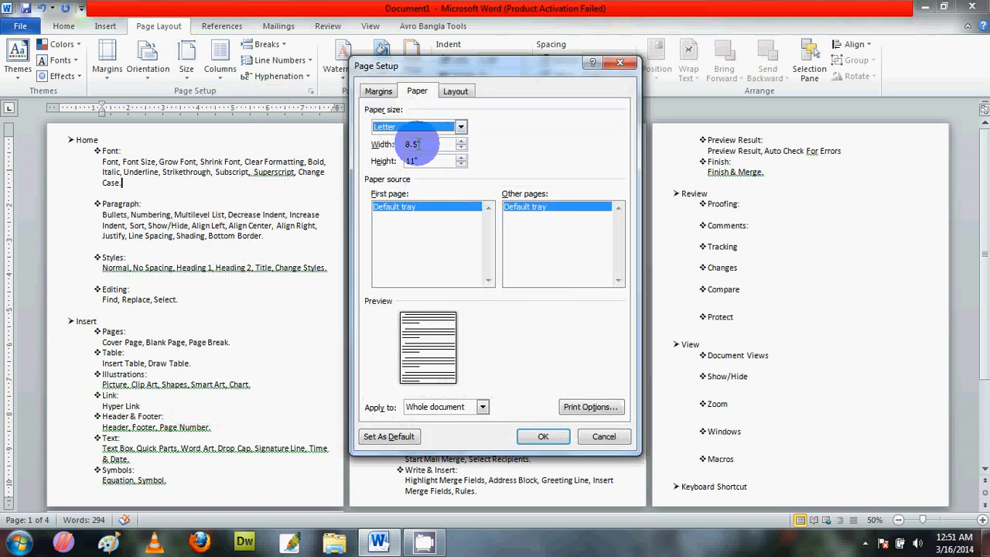
{"action": "left_click_drag", "start_coordinate": [418, 143], "coordinate": [389, 140]}
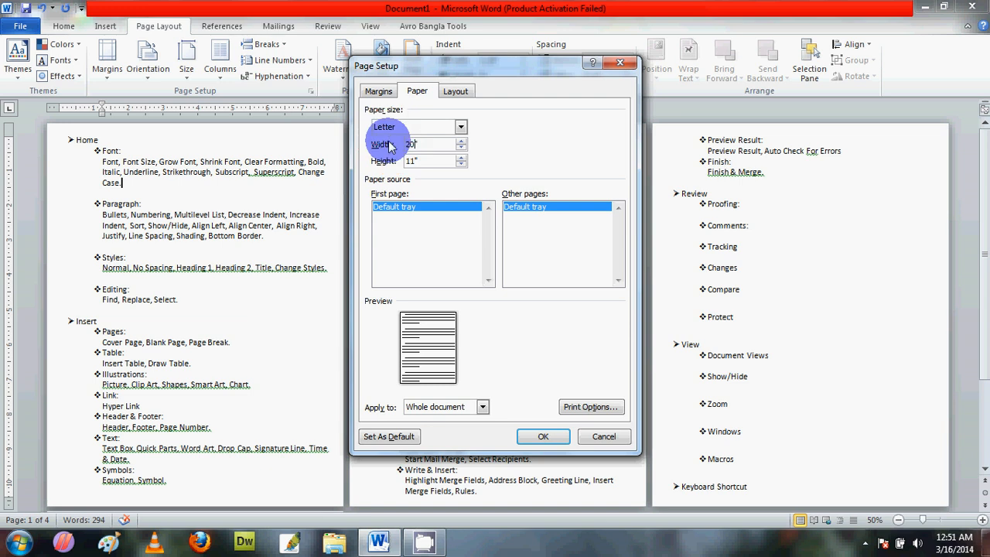
{"action": "key", "text": "Tab"}
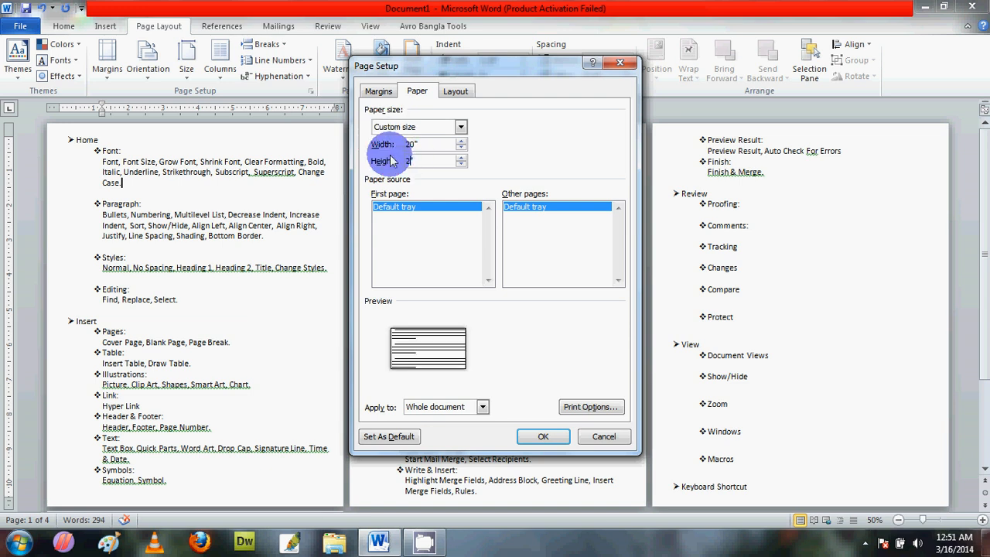
{"action": "key", "text": "Tab"}
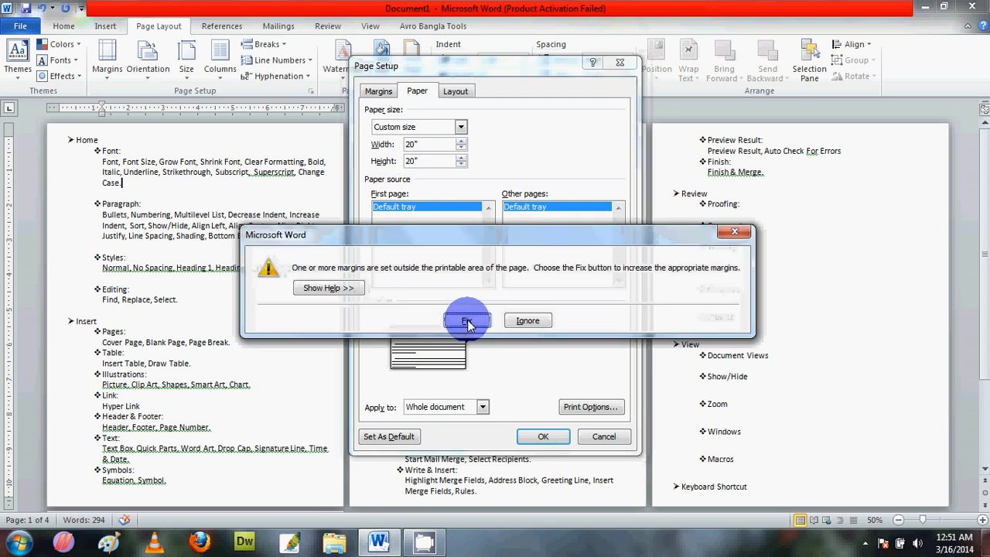
{"action": "left_click", "coordinate": [468, 320]}
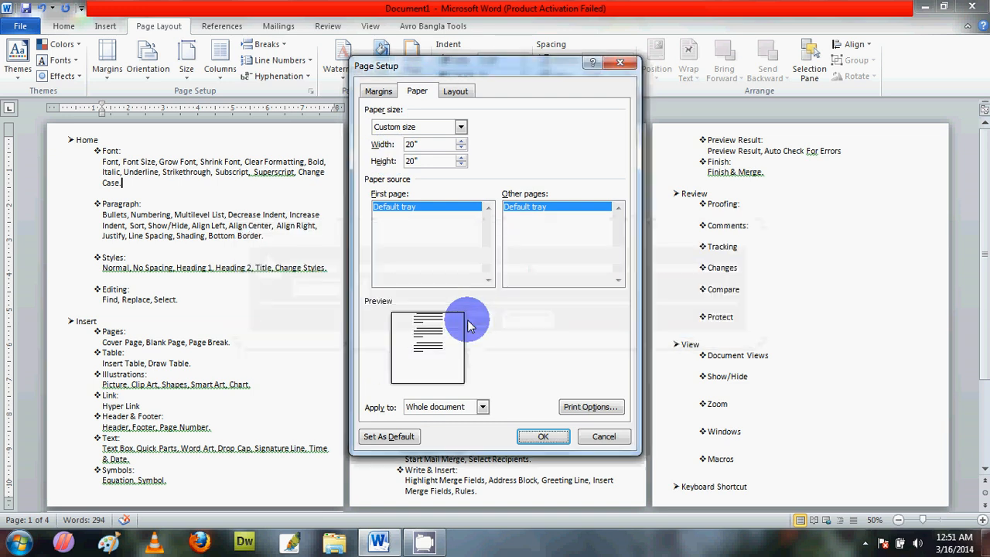
{"action": "left_click", "coordinate": [543, 436]}
{"action": "mouse_move", "coordinate": [978, 149]}
{"action": "left_mouse_down"}
{"action": "mouse_move", "coordinate": [986, 201]}
{"action": "mouse_move", "coordinate": [979, 150]}
{"action": "left_mouse_up"}
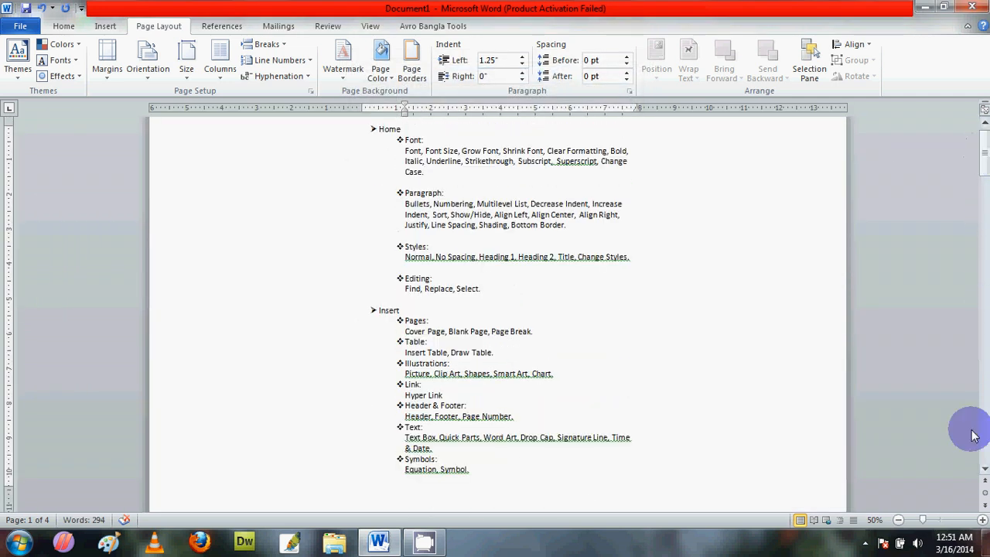
{"action": "left_click", "coordinate": [897, 520]}
{"action": "left_click", "coordinate": [897, 519]}
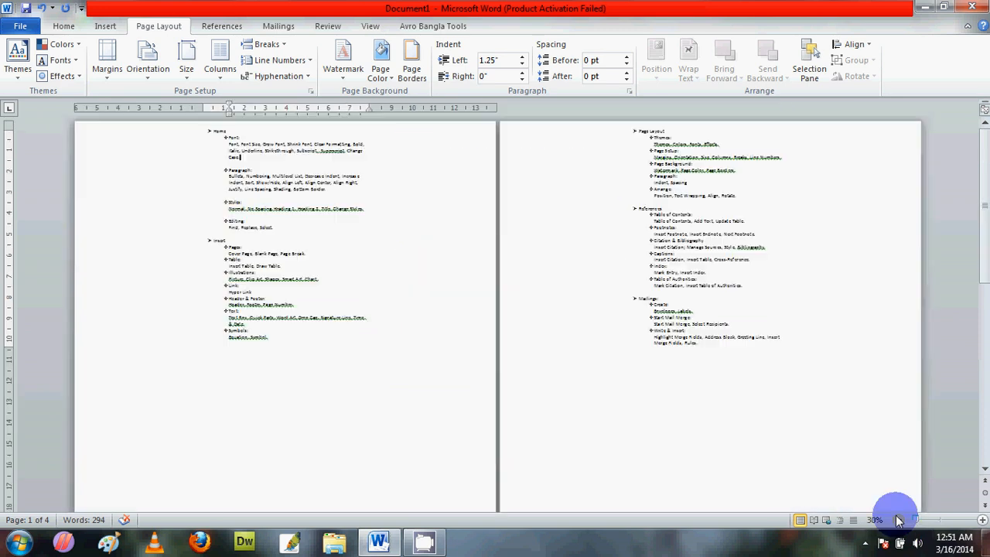
{"action": "left_click", "coordinate": [897, 520]}
{"action": "left_click", "coordinate": [897, 520]}
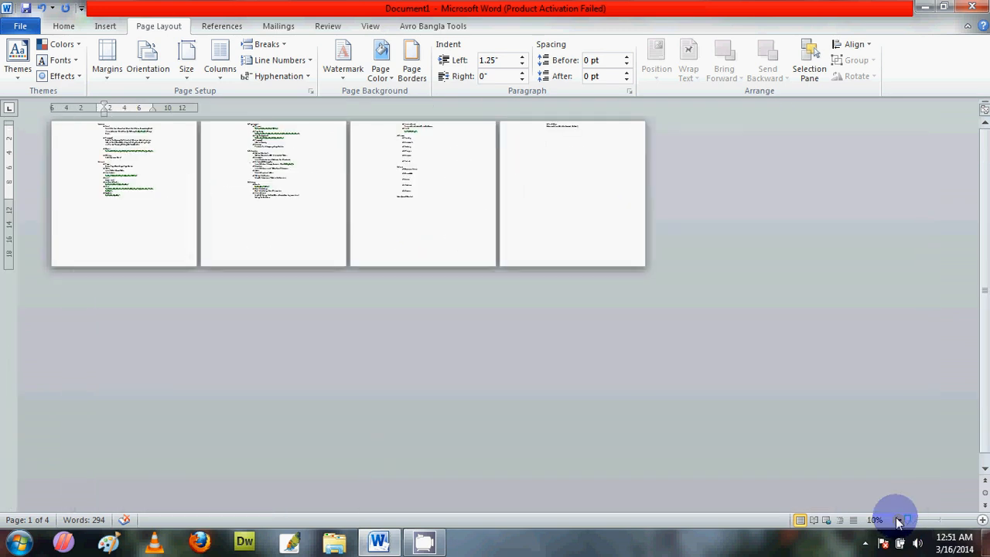
Step: Select the outline text from the Home heading through the Text item under Insert and arrange it in two columns
{"action": "left_click_drag", "start_coordinate": [43, 61], "coordinate": [59, 59]}
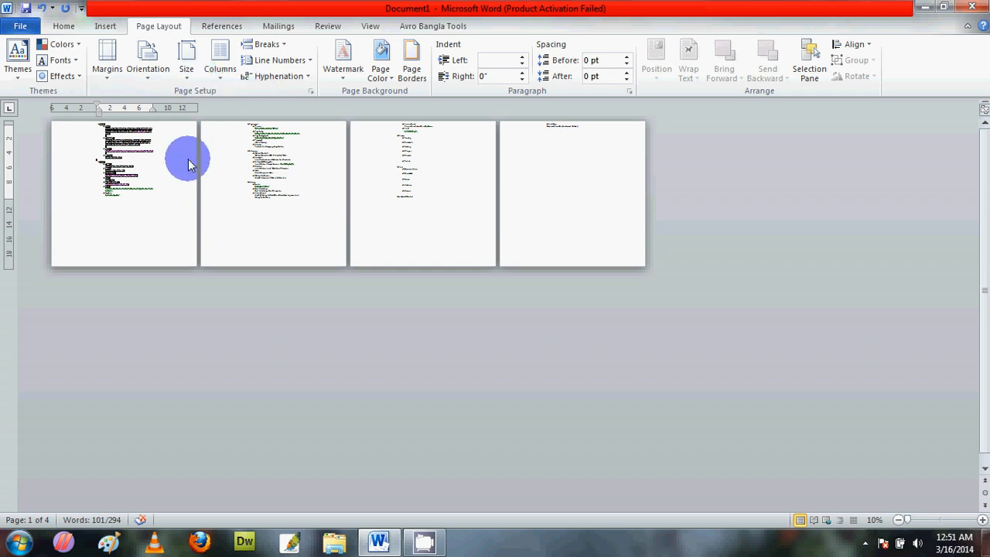
{"action": "left_click", "coordinate": [983, 519]}
{"action": "left_click", "coordinate": [982, 520]}
{"action": "left_click", "coordinate": [982, 519]}
{"action": "left_click", "coordinate": [982, 520]}
{"action": "left_click", "coordinate": [983, 519]}
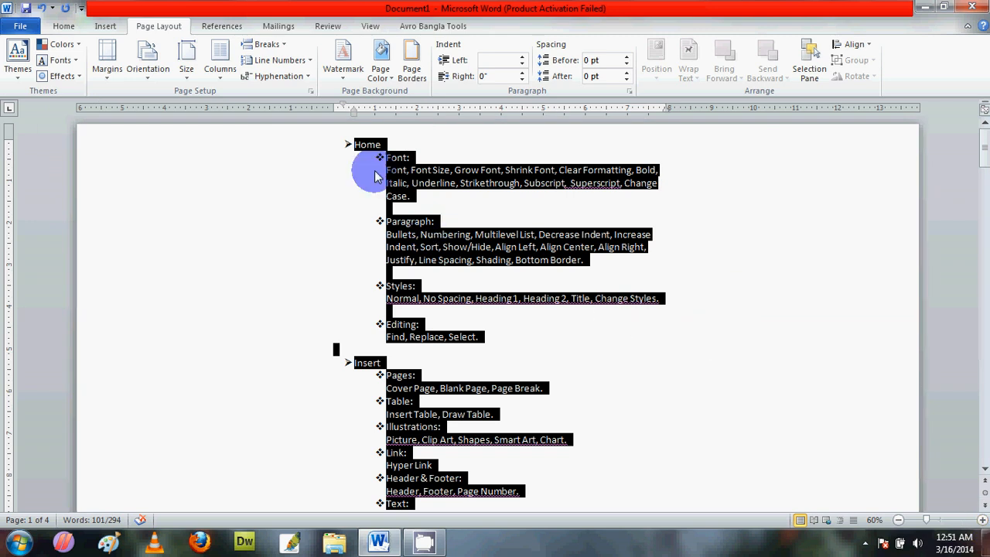
{"action": "left_click_drag", "start_coordinate": [986, 153], "coordinate": [987, 147]}
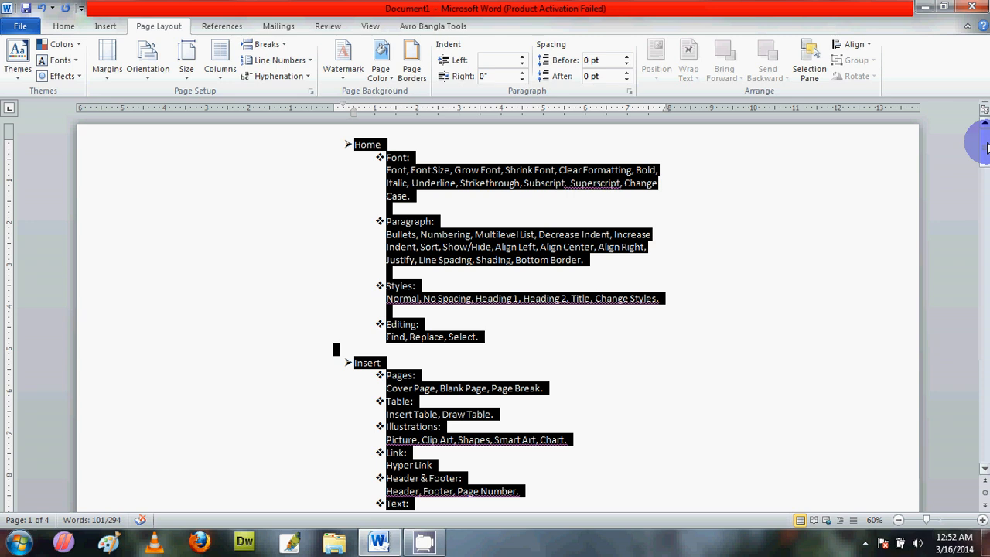
{"action": "left_click", "coordinate": [222, 78]}
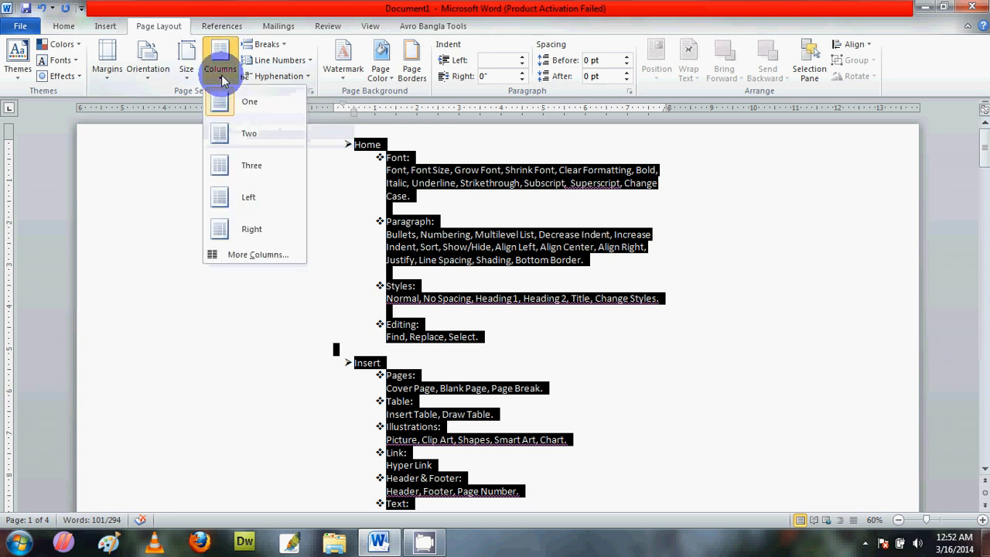
{"action": "left_click", "coordinate": [238, 139]}
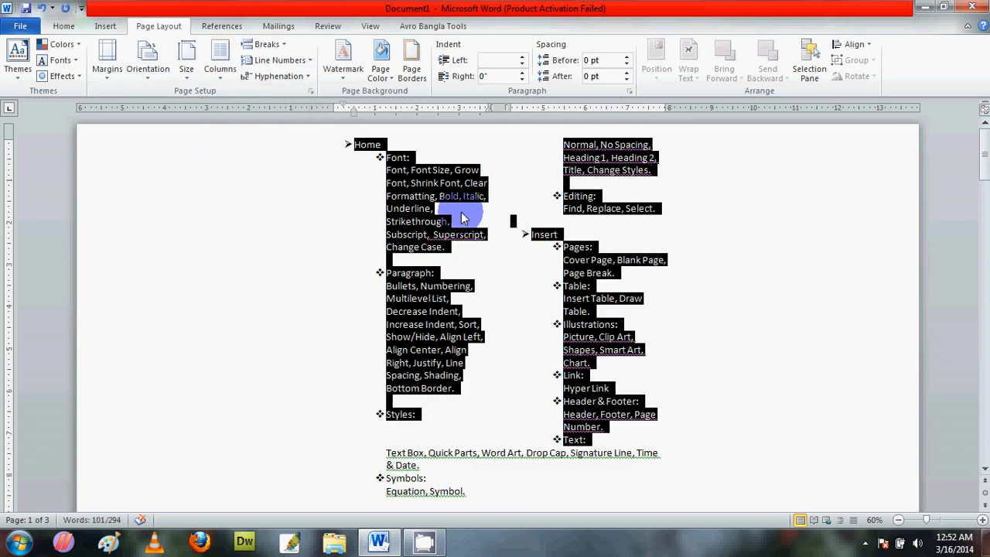
Step: Change the selected text to three columns, and increase the number of columns to five
{"action": "left_click", "coordinate": [221, 70]}
{"action": "left_click", "coordinate": [234, 169]}
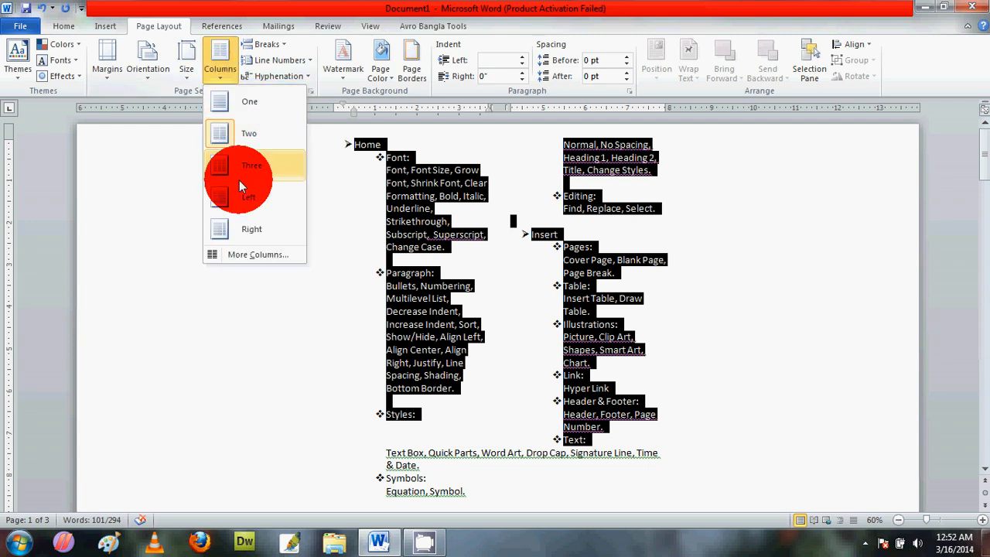
{"action": "left_click", "coordinate": [221, 71]}
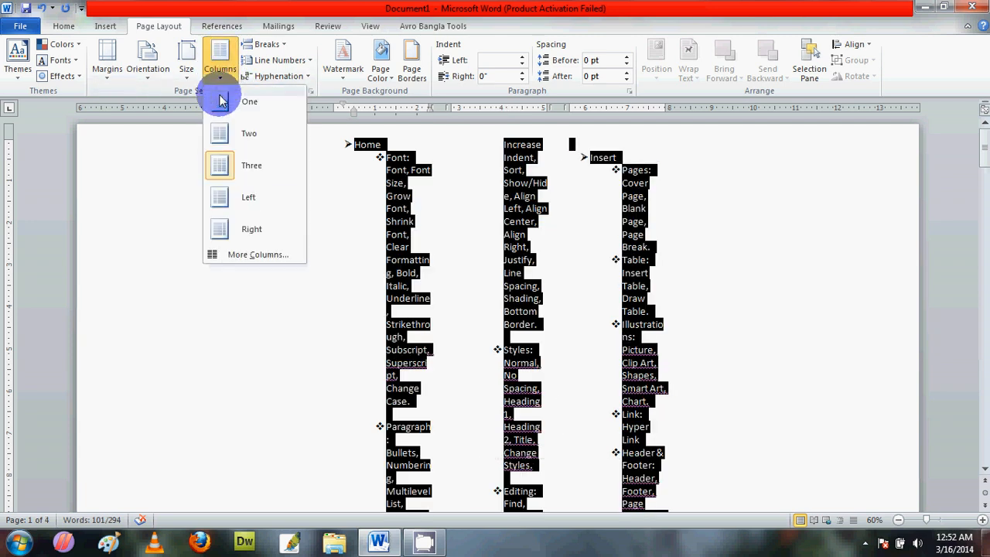
{"action": "left_click", "coordinate": [267, 256]}
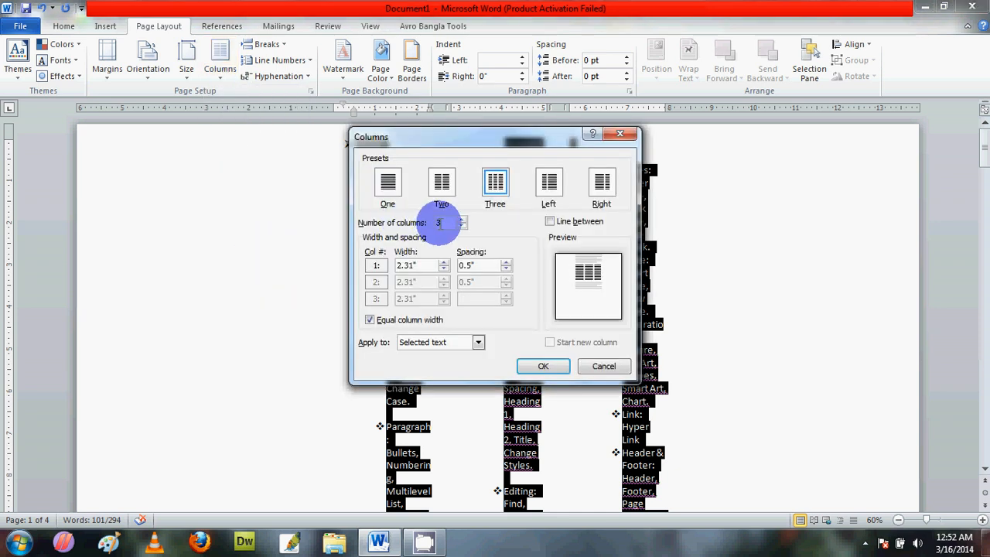
{"action": "left_click", "coordinate": [464, 222]}
{"action": "left_click", "coordinate": [464, 221]}
{"action": "left_click", "coordinate": [528, 365]}
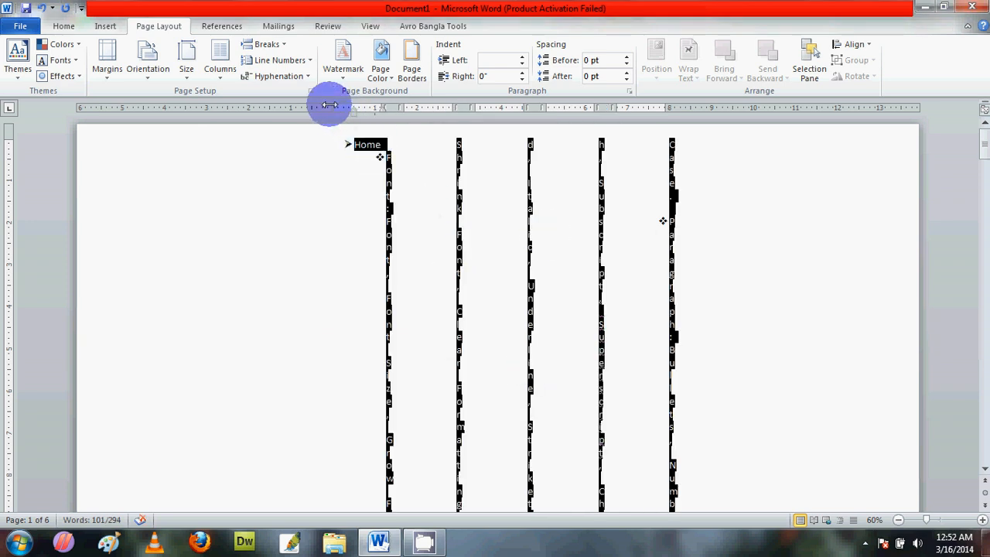
Step: Widen the five-column section by moving its left and right margins to about 1" from the page edges
{"action": "left_click_drag", "start_coordinate": [333, 106], "coordinate": [124, 108]}
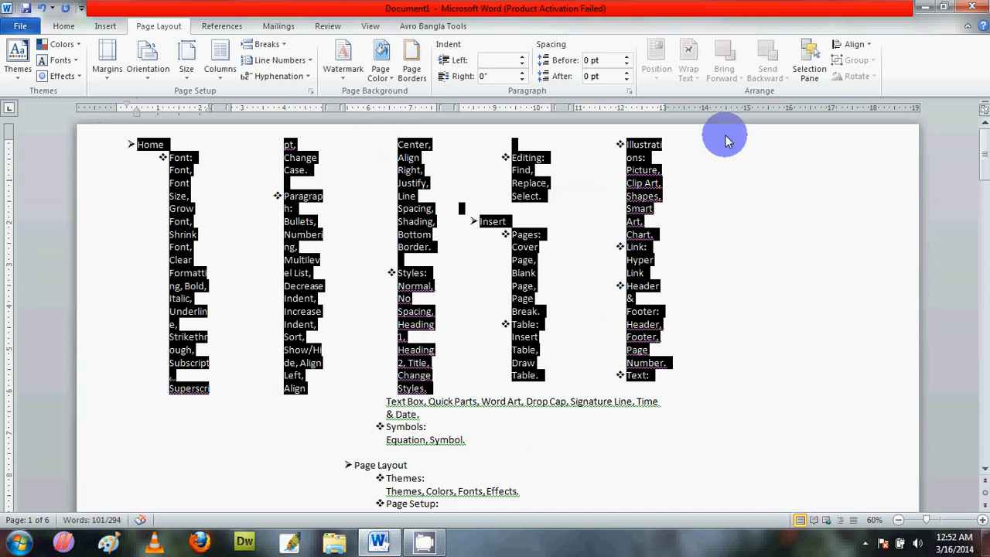
{"action": "left_click_drag", "start_coordinate": [669, 105], "coordinate": [878, 106]}
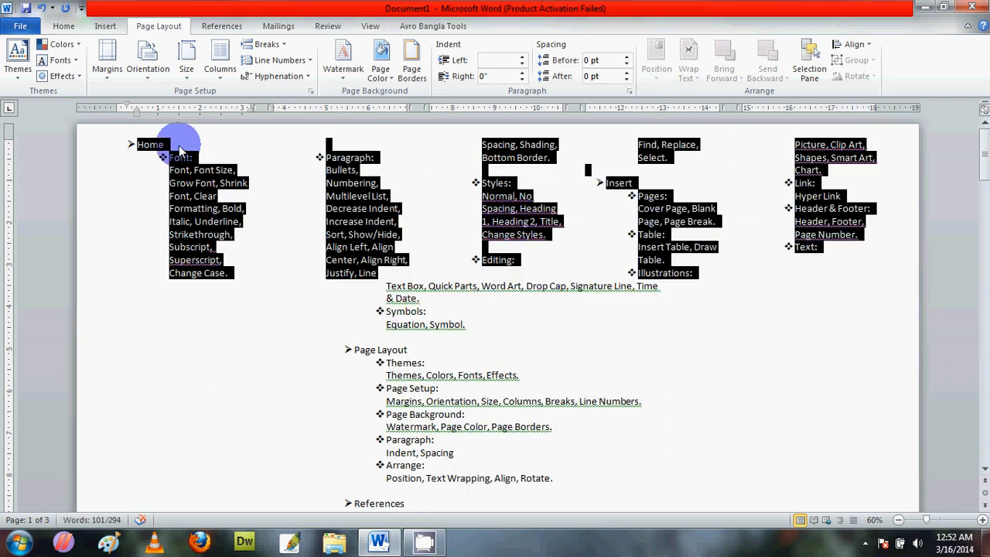
Step: Set the number of columns for the selected text to one
{"action": "left_click", "coordinate": [220, 61]}
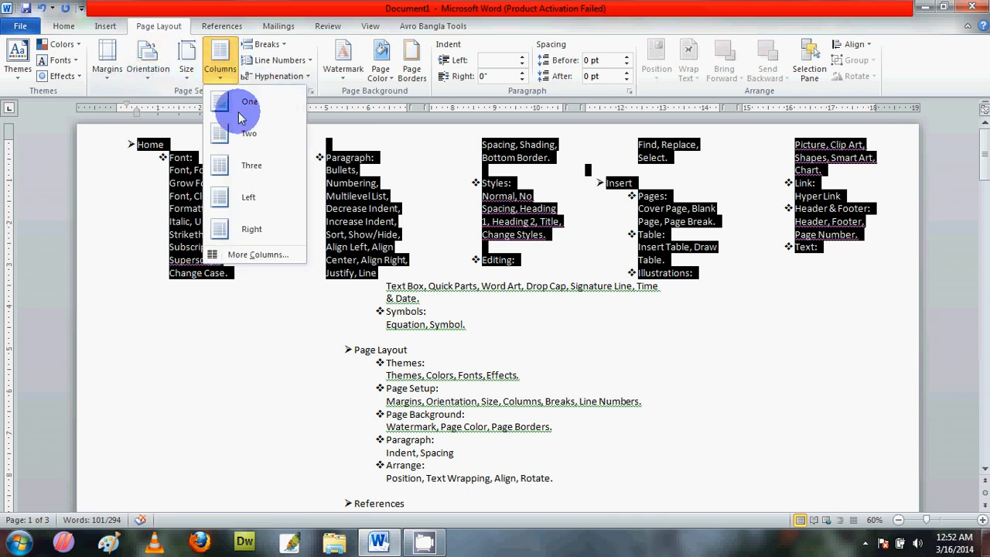
{"action": "left_click", "coordinate": [278, 261]}
{"action": "left_click", "coordinate": [437, 221]}
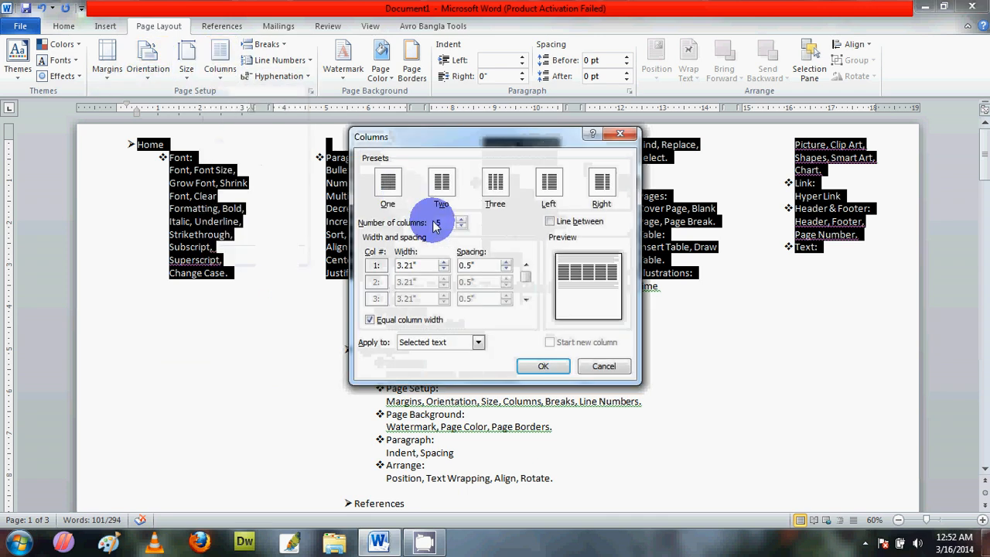
{"action": "key", "text": "Return"}
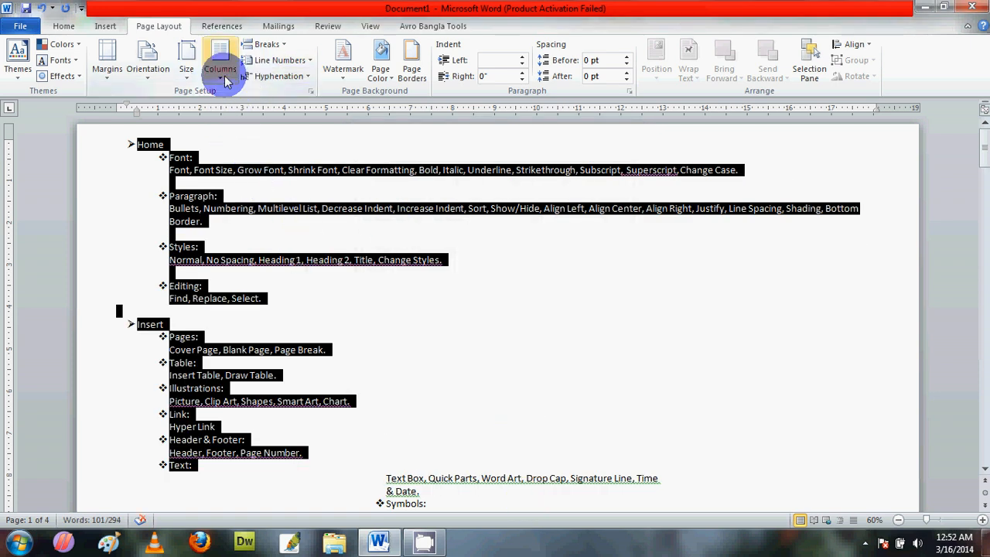
Step: Replace the selected text with a page break and insert a column break after it
{"action": "left_click", "coordinate": [278, 49]}
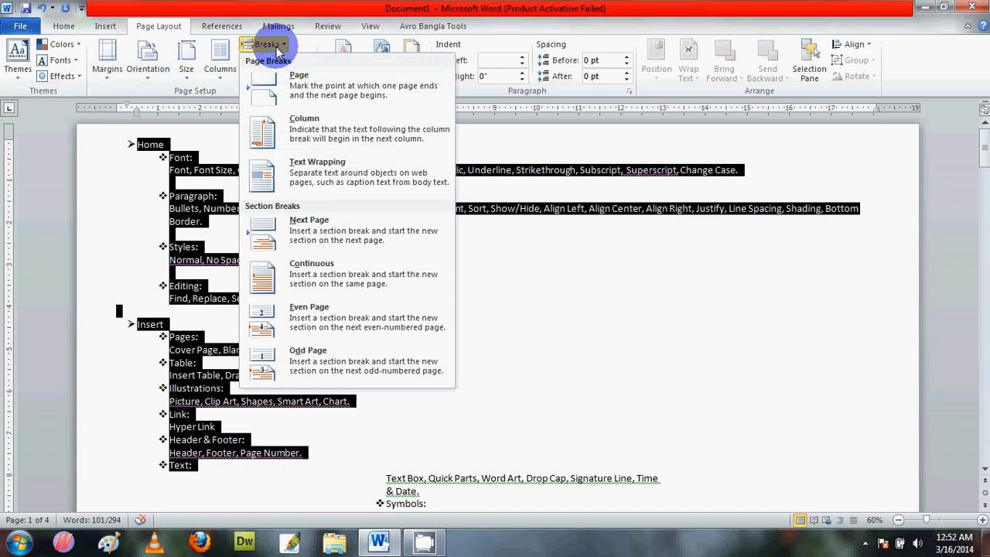
{"action": "left_click", "coordinate": [304, 95]}
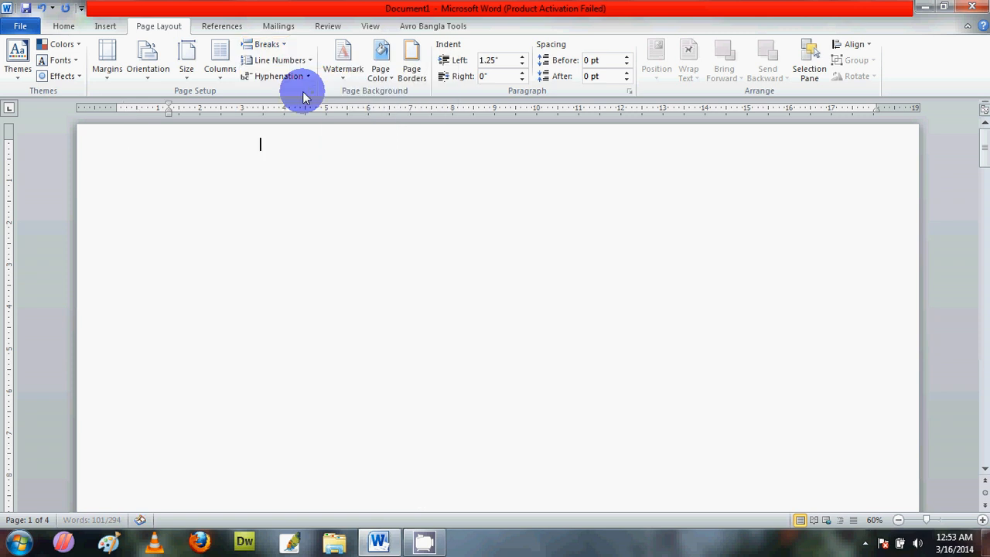
{"action": "left_click", "coordinate": [267, 44]}
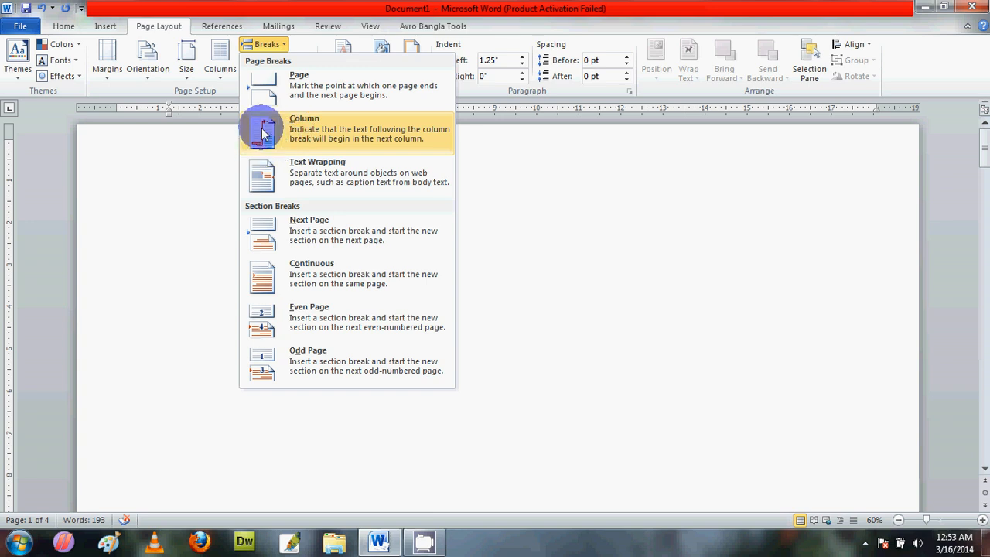
{"action": "left_click", "coordinate": [313, 131]}
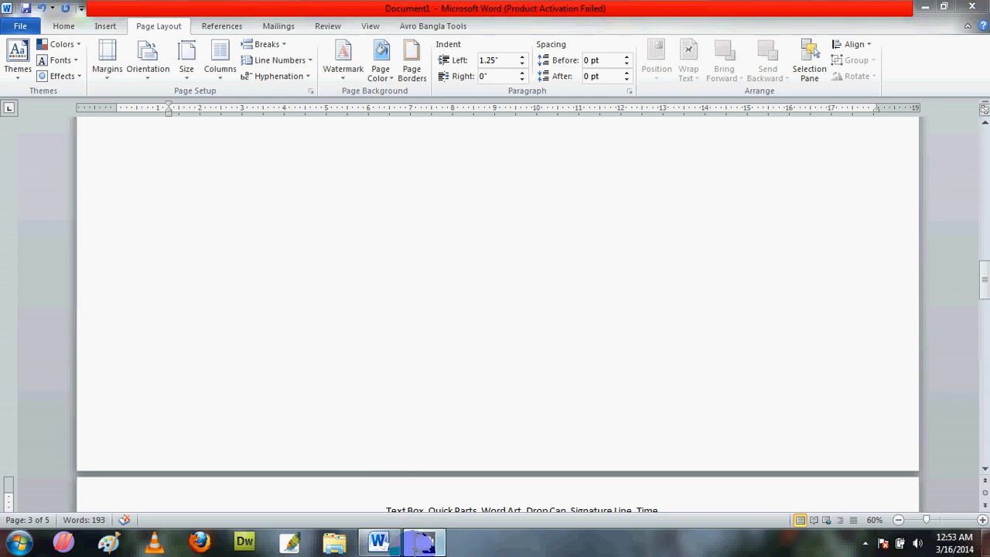
{"action": "left_click", "coordinate": [865, 539]}
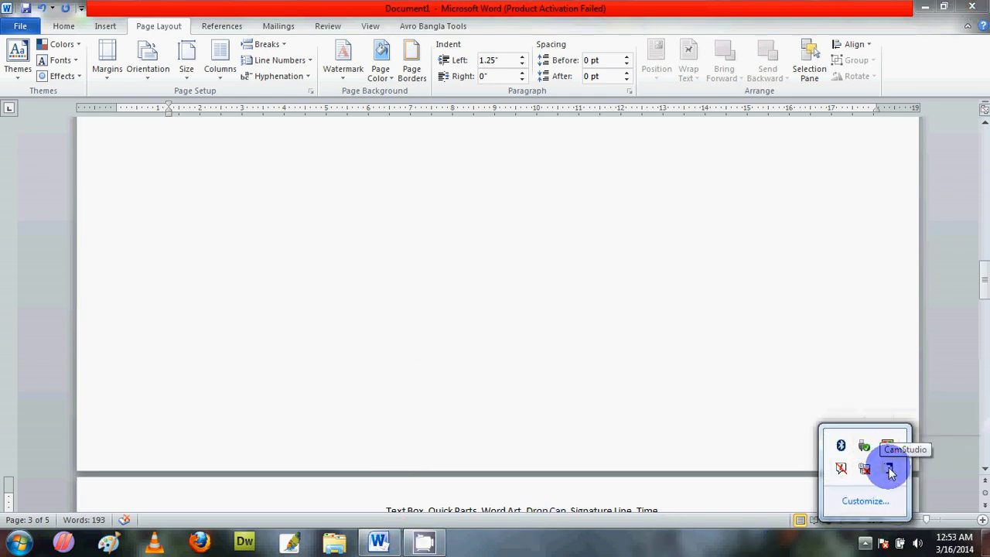